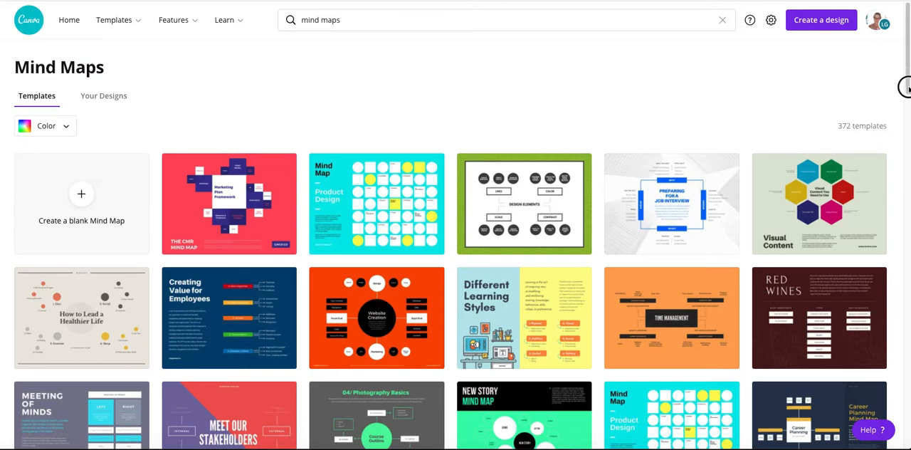
Look through the mind map template gallery to examine the available layouts and styles
{"action": "left_click_drag", "start_coordinate": [909, 77], "coordinate": [904, 269]}
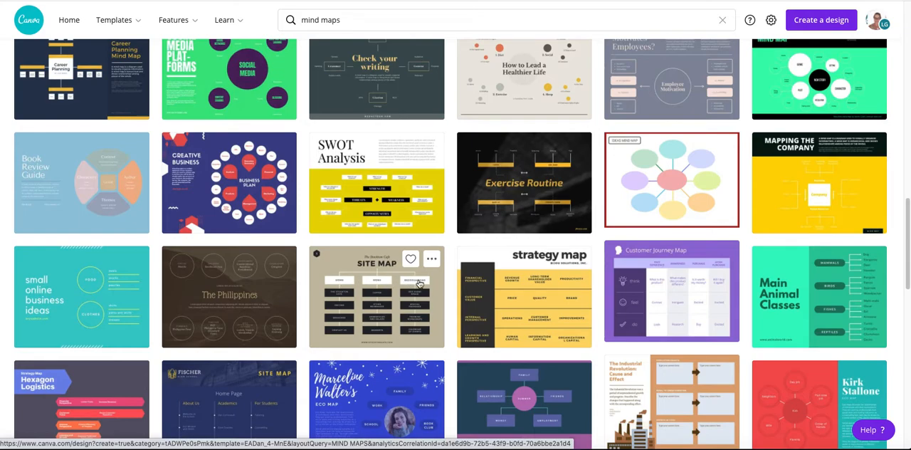
{"action": "scroll", "coordinate": [419, 283], "scroll_direction": "down", "scroll_amount": 5}
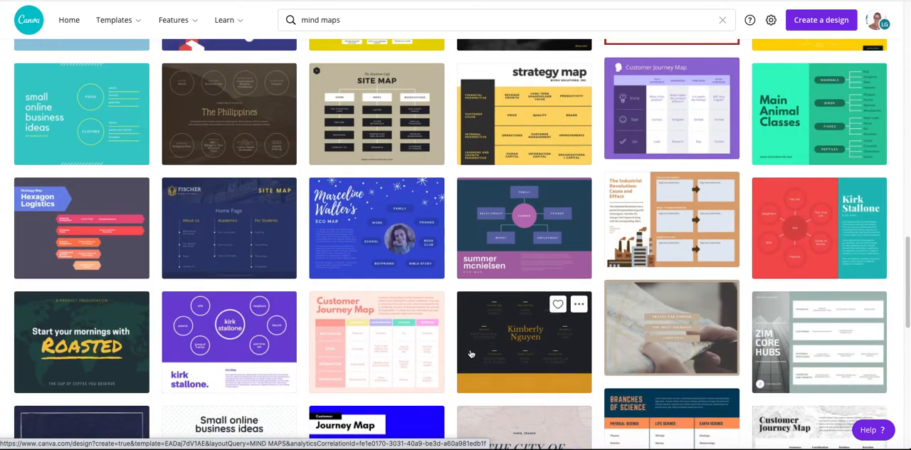
{"action": "scroll", "coordinate": [470, 354], "scroll_direction": "down", "scroll_amount": 2}
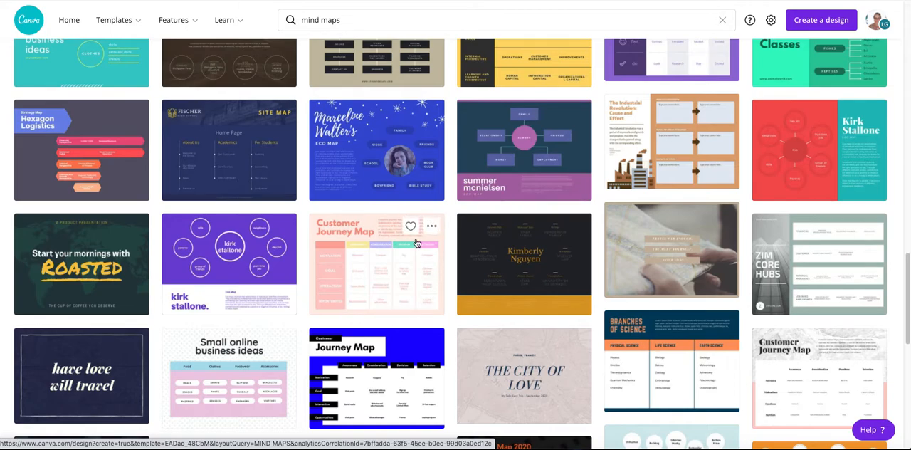
{"action": "scroll", "coordinate": [456, 271], "scroll_direction": "down", "scroll_amount": 3}
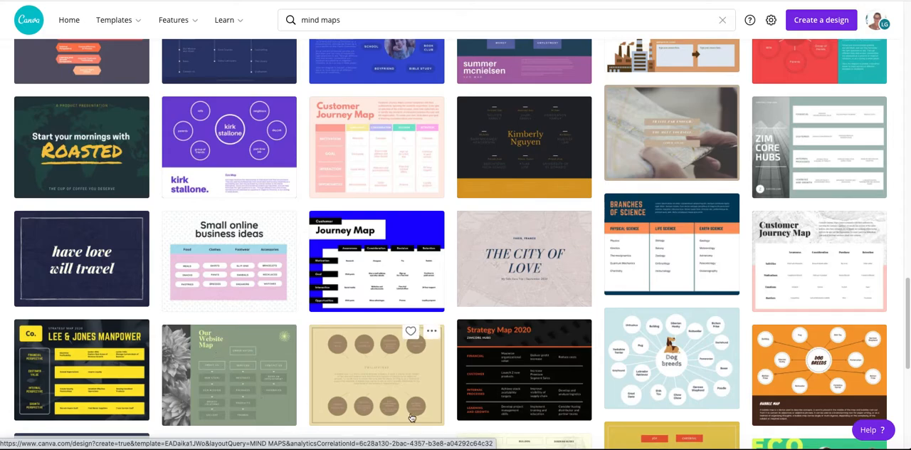
{"action": "scroll", "coordinate": [413, 342], "scroll_direction": "down", "scroll_amount": 3}
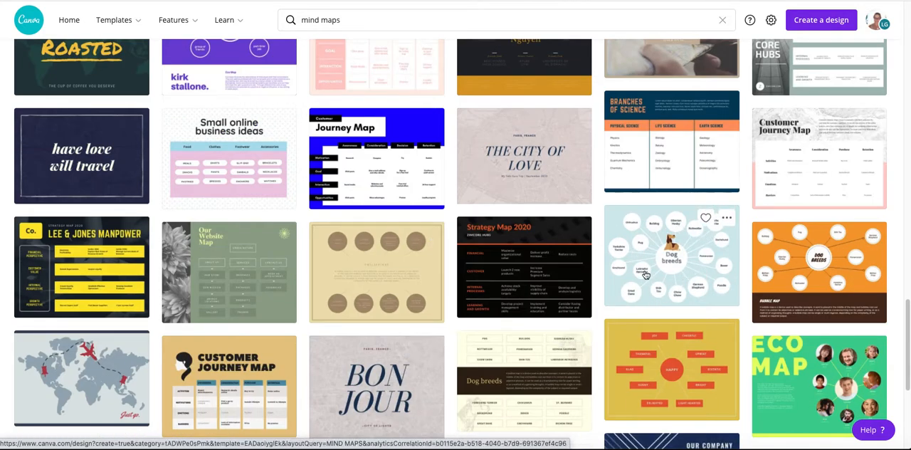
{"action": "scroll", "coordinate": [641, 308], "scroll_direction": "down", "scroll_amount": 7}
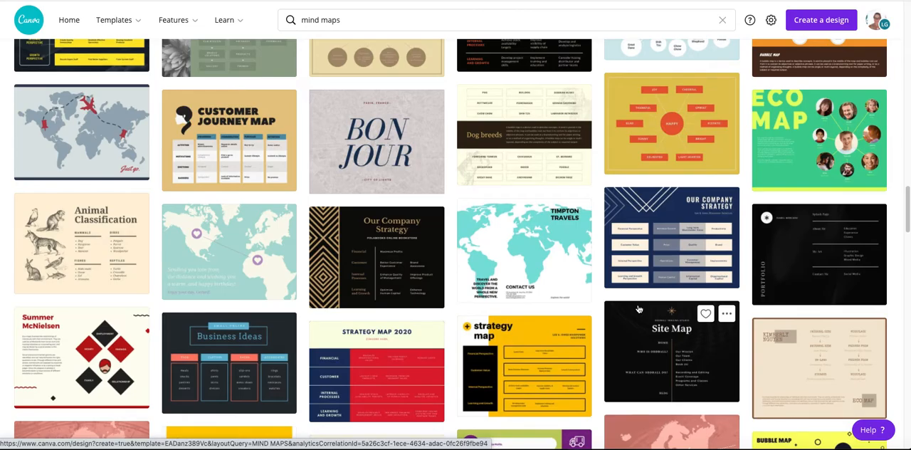
{"action": "scroll", "coordinate": [557, 244], "scroll_direction": "down", "scroll_amount": 13}
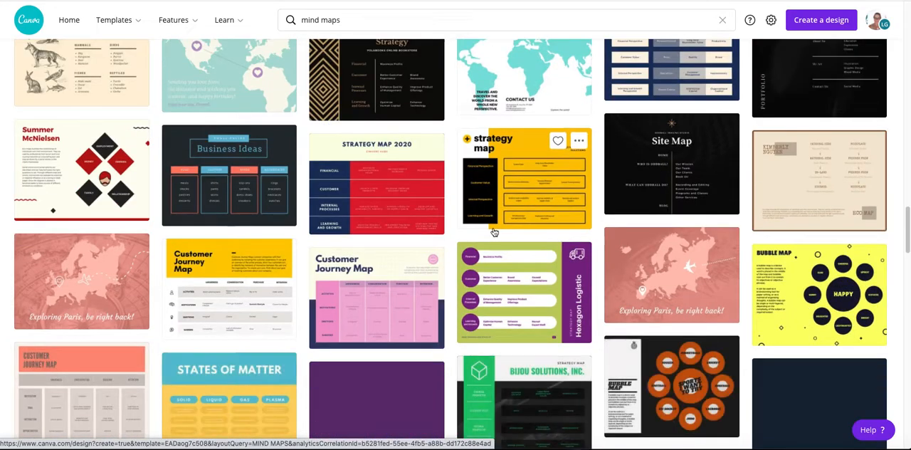
{"action": "scroll", "coordinate": [489, 234], "scroll_direction": "up", "scroll_amount": 20}
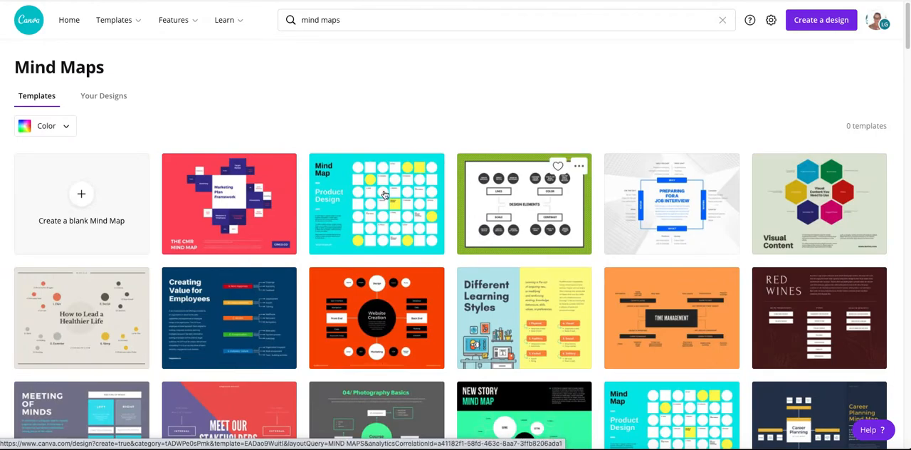
Create a blank mind map and add a circle shape reshaped into a wide ellipse at the page centre
{"action": "left_click", "coordinate": [74, 198]}
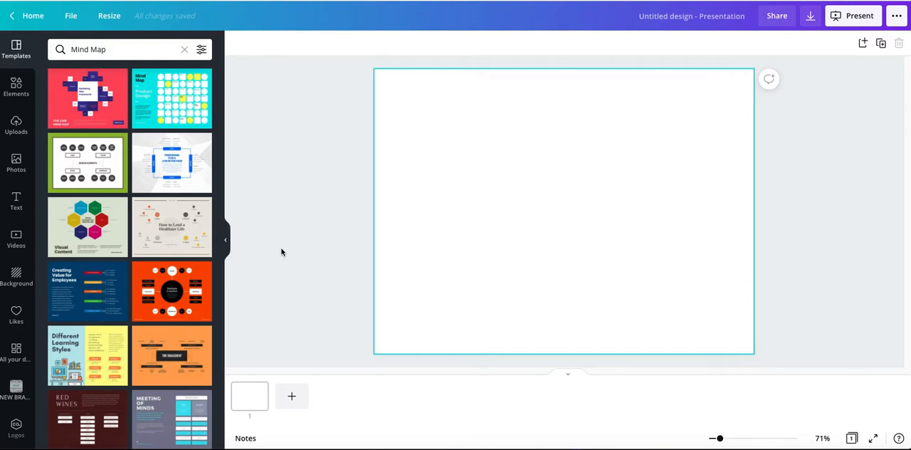
{"action": "left_click", "coordinate": [492, 223]}
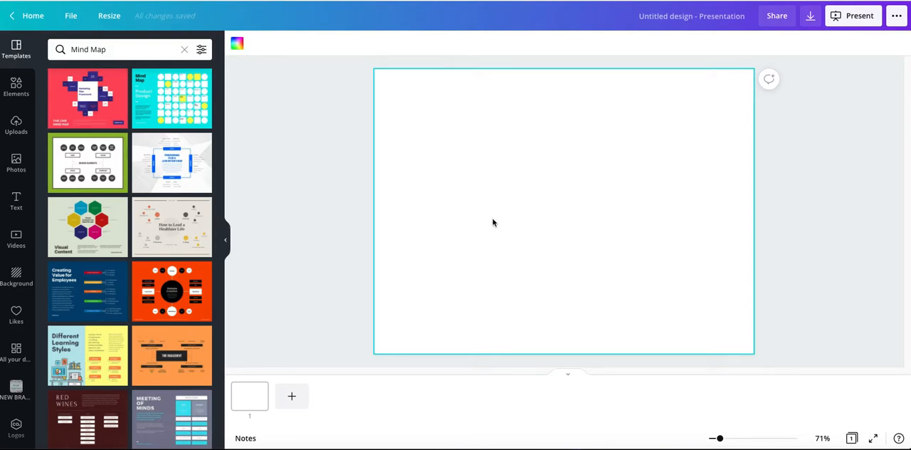
{"action": "key", "text": "c"}
{"action": "left_click_drag", "start_coordinate": [563, 206], "coordinate": [563, 206]}
{"action": "left_click_drag", "start_coordinate": [489, 134], "coordinate": [534, 179]}
{"action": "mouse_move", "coordinate": [571, 220]}
{"action": "left_mouse_down"}
{"action": "mouse_move", "coordinate": [560, 196]}
{"action": "mouse_move", "coordinate": [564, 209]}
{"action": "left_mouse_up"}
{"action": "left_click_drag", "start_coordinate": [566, 258], "coordinate": [563, 205]}
{"action": "left_click_drag", "start_coordinate": [562, 174], "coordinate": [564, 206]}
{"action": "left_click", "coordinate": [518, 257]}
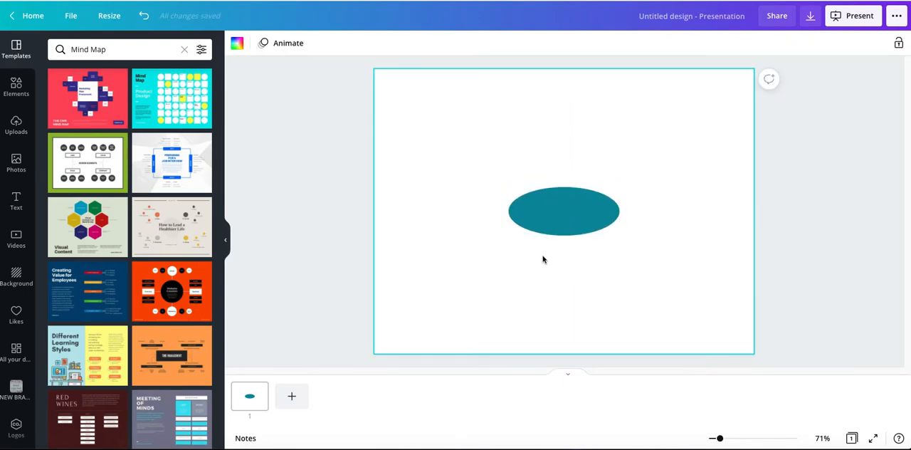
Add the text label "Anchor Online Designs" in the middle of the ellipse
{"action": "type", "text": "text"}
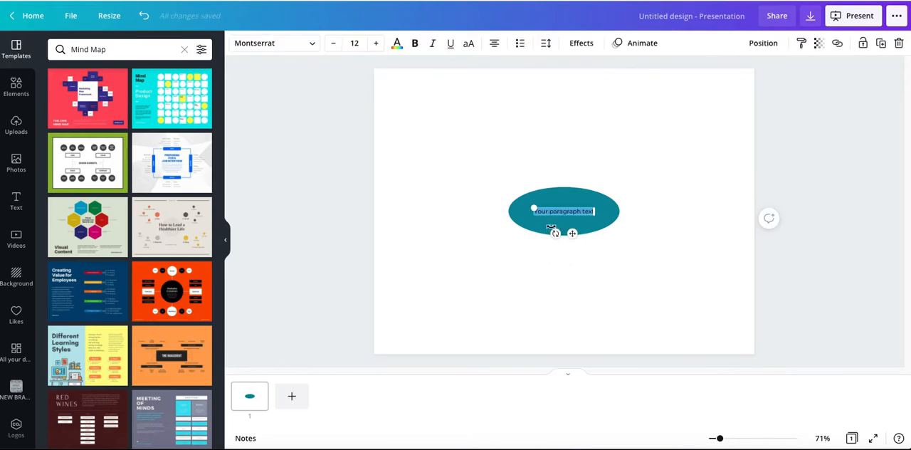
{"action": "type", "text": "ANCHOR"}
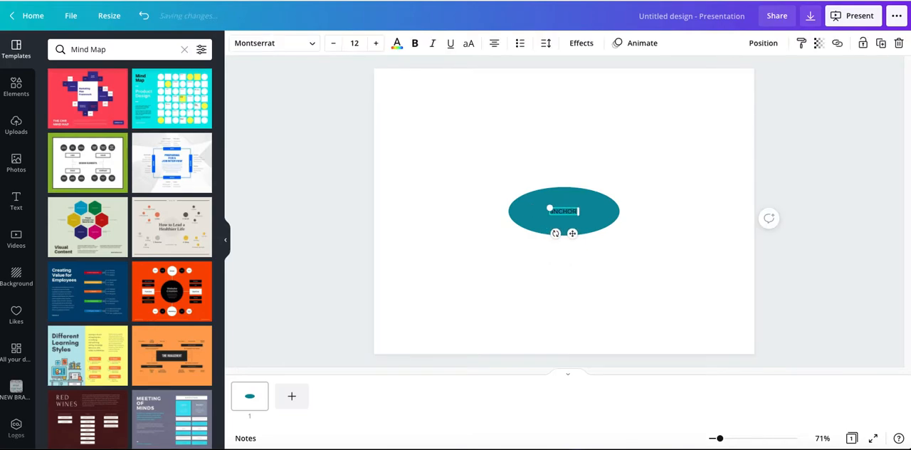
{"action": "type", "text": " ofLINE"}
{"action": "key", "text": "BackSpace"}
{"action": "key", "text": "BackSpace"}
{"action": "key", "text": "BackSpace"}
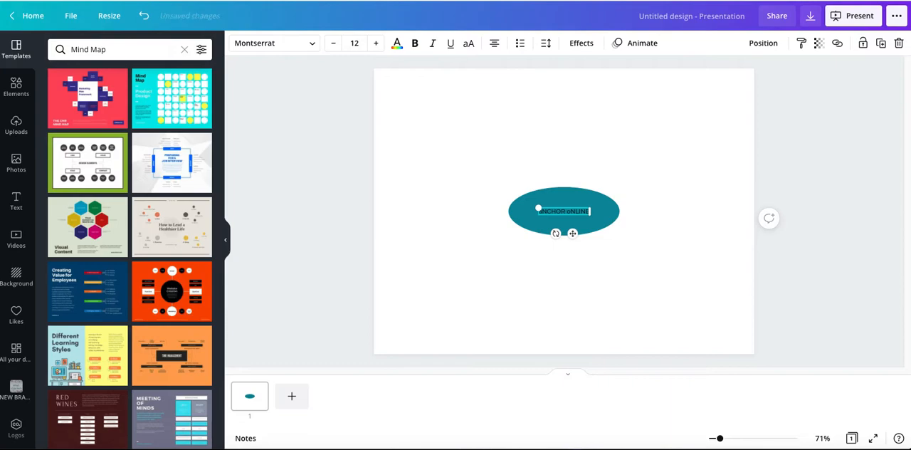
{"action": "key", "text": "BackSpace"}
{"action": "key", "text": "BackSpace"}
{"action": "key", "text": "BackSpace"}
{"action": "key", "text": "BackSpace"}
{"action": "key", "text": "BackSpace"}
{"action": "key", "text": "BackSpace"}
{"action": "key", "text": "BackSpace"}
{"action": "key", "text": "BackSpace"}
{"action": "key", "text": "BackSpace"}
{"action": "key", "text": "BackSpace"}
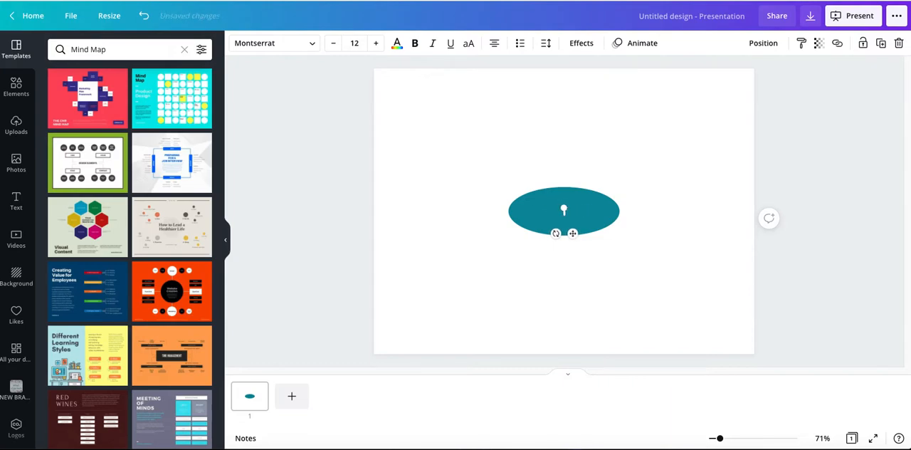
{"action": "type", "text": "Anchor"}
{"action": "type", "text": " oNLINE c"}
{"action": "type", "text": "ESIGN"}
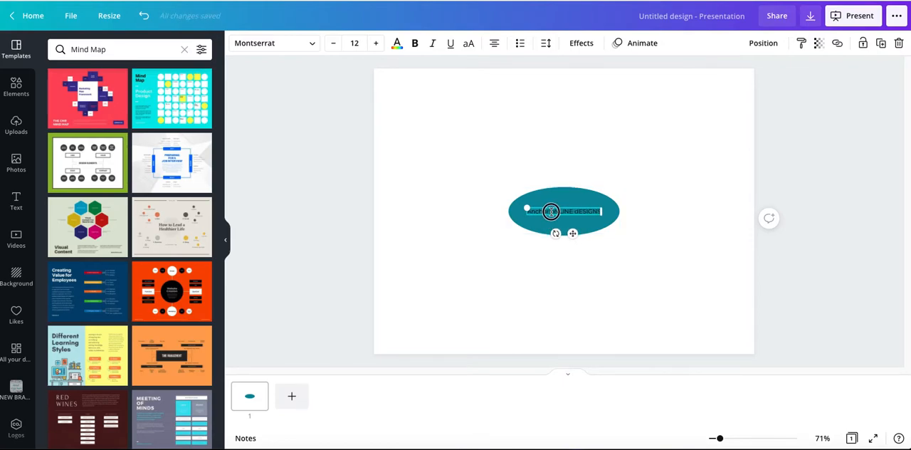
{"action": "left_click_drag", "start_coordinate": [551, 211], "coordinate": [598, 212]}
{"action": "key", "text": "BackSpace"}
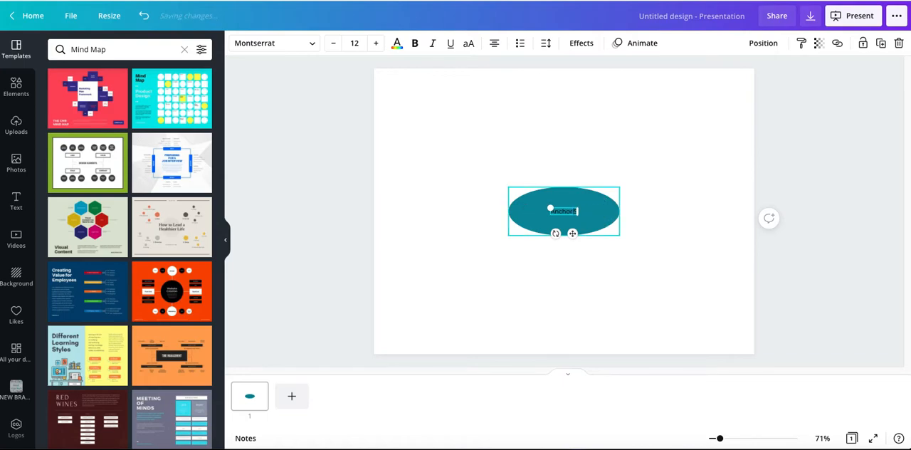
{"action": "key", "text": "BackSpace"}
{"action": "key", "text": "BackSpace"}
{"action": "type", "text": "c"}
{"action": "key", "text": "BackSpace"}
{"action": "type", "text": "C"}
{"action": "type", "text": "nline"}
{"action": "type", "text": " Design"}
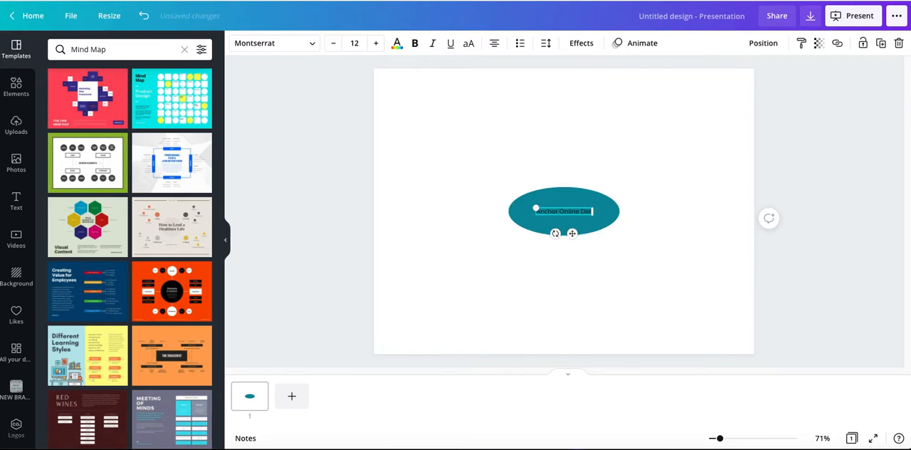
{"action": "left_click", "coordinate": [519, 249]}
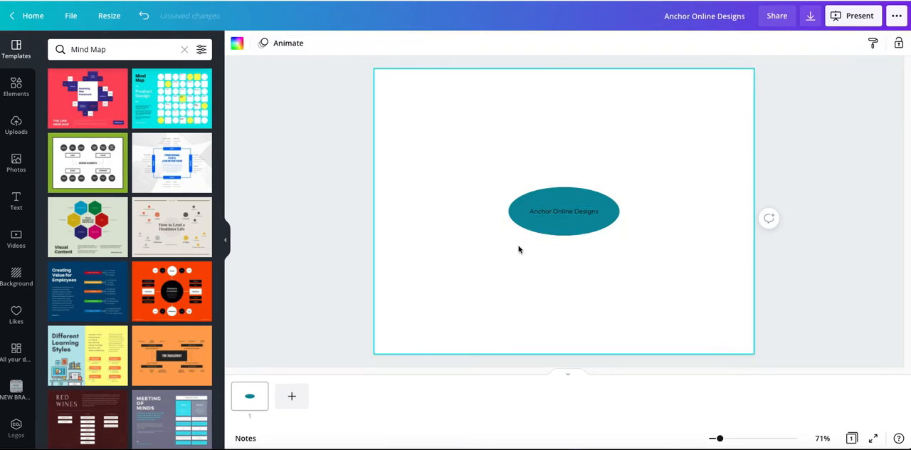
Add a straight line to the page and set its line weight to 1
{"action": "left_click", "coordinate": [552, 209]}
{"action": "left_click", "coordinate": [519, 190]}
{"action": "left_click", "coordinate": [476, 179]}
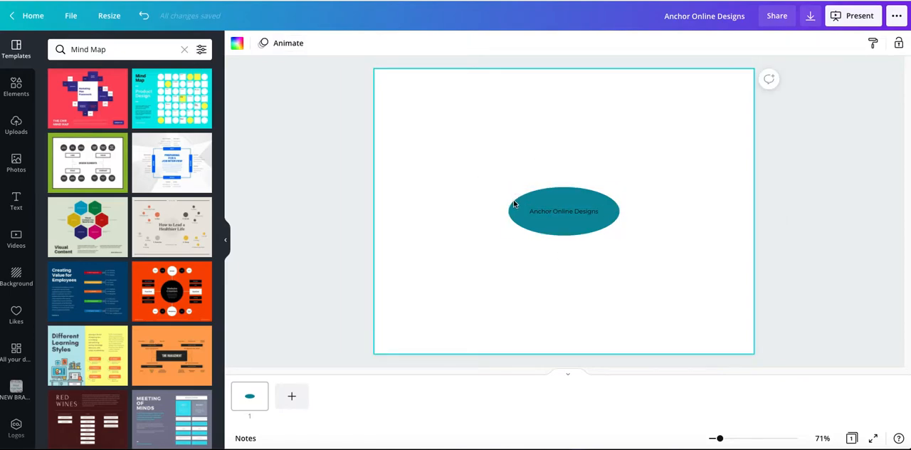
{"action": "key", "text": "l"}
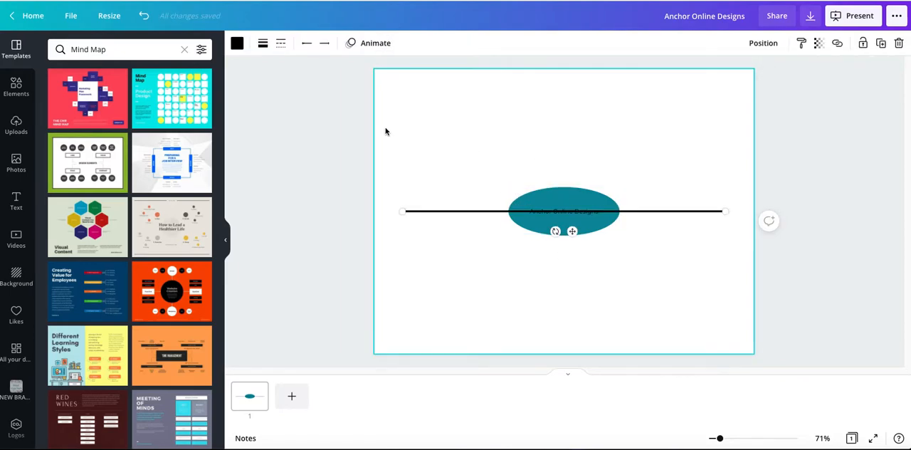
{"action": "left_click", "coordinate": [263, 44]}
{"action": "left_click", "coordinate": [408, 75]}
{"action": "type", "text": "1"}
{"action": "key", "text": "Return"}
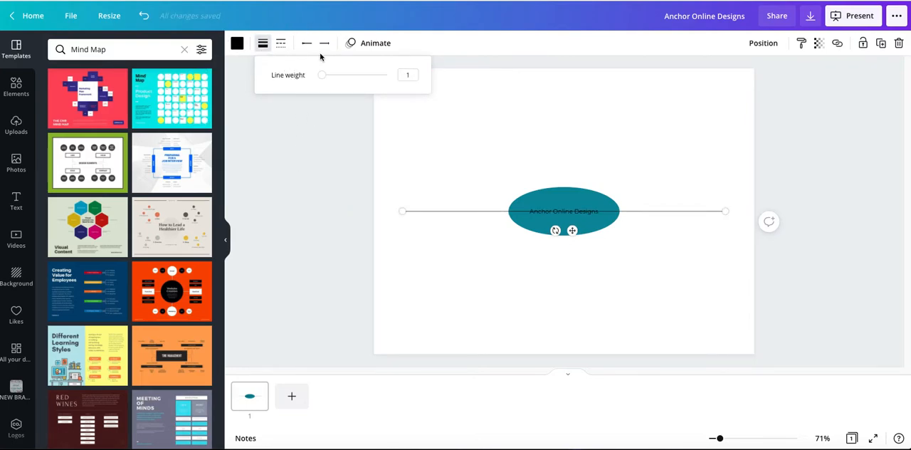
{"action": "left_click", "coordinate": [311, 204]}
Shorten and angle the line into a branch at the ellipse's upper left, with a matching branch at its lower right
{"action": "left_click_drag", "start_coordinate": [726, 211], "coordinate": [505, 210]}
{"action": "left_click_drag", "start_coordinate": [404, 210], "coordinate": [407, 170]}
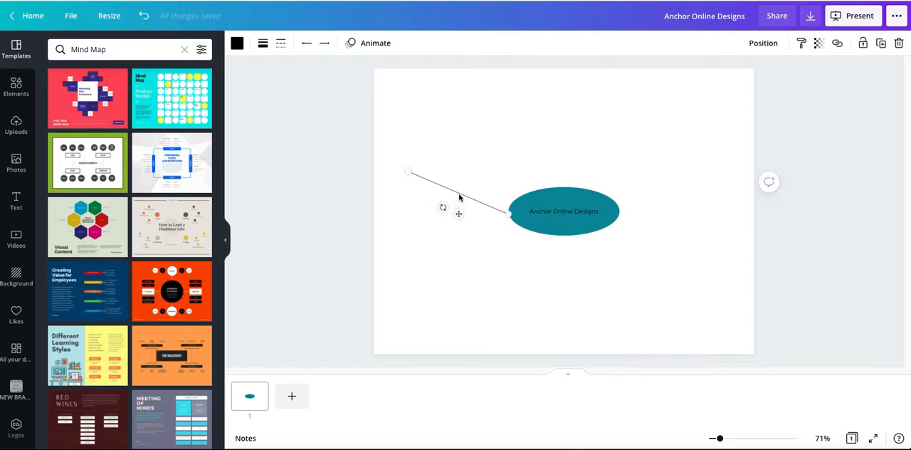
{"action": "left_click_drag", "start_coordinate": [458, 193], "coordinate": [647, 251]}
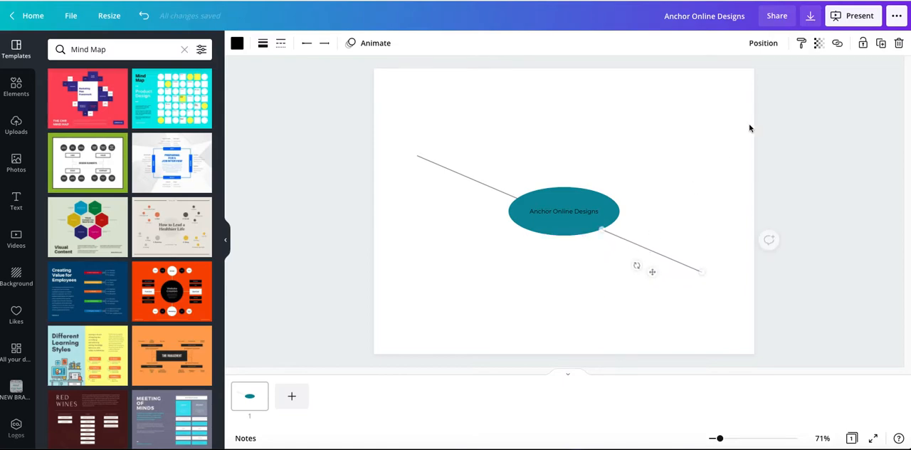
Duplicate the lower-right branch line and turn the copy into a shorter branch at the ellipse's upper right, about 180 long at -36°
{"action": "left_click", "coordinate": [882, 43]}
{"action": "left_click_drag", "start_coordinate": [653, 256], "coordinate": [645, 169]}
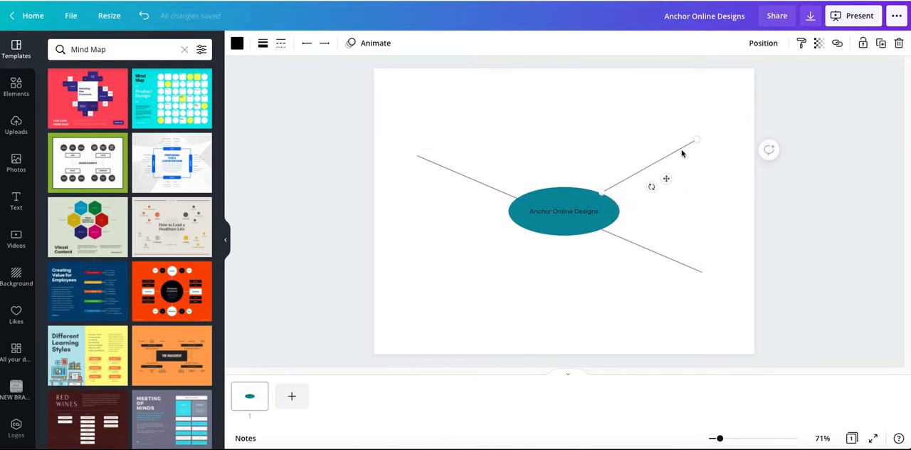
{"action": "left_click_drag", "start_coordinate": [695, 140], "coordinate": [655, 153]}
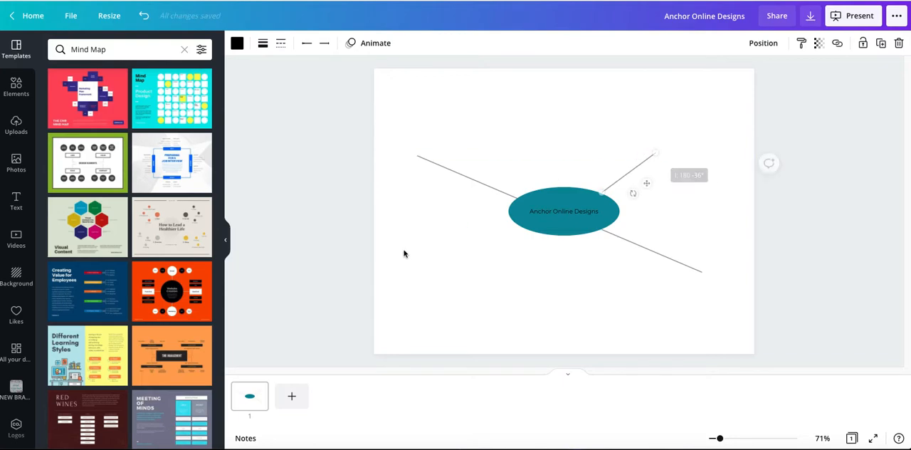
Add a web design text label and move it to the outer end of the upper-left branch line
{"action": "left_click", "coordinate": [404, 256]}
{"action": "key", "text": "t"}
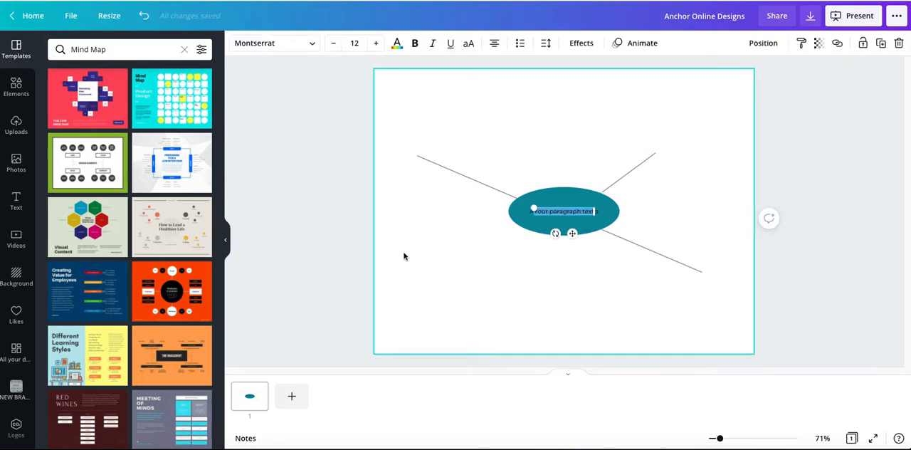
{"action": "type", "text": "Anchor Online Designsesigns"}
{"action": "left_click", "coordinate": [410, 303]}
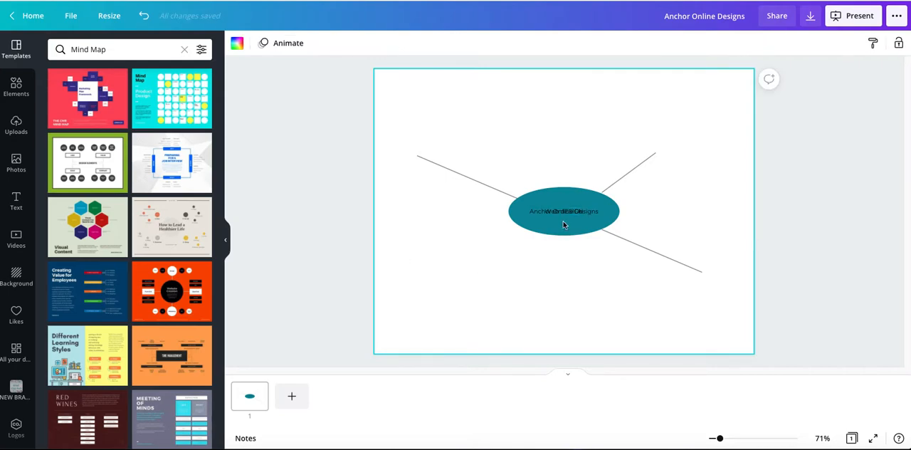
{"action": "left_click_drag", "start_coordinate": [580, 211], "coordinate": [430, 148]}
Correct the capitalisation of the upper-left branch label so it reads "Web Design"
{"action": "double_click", "coordinate": [433, 148]}
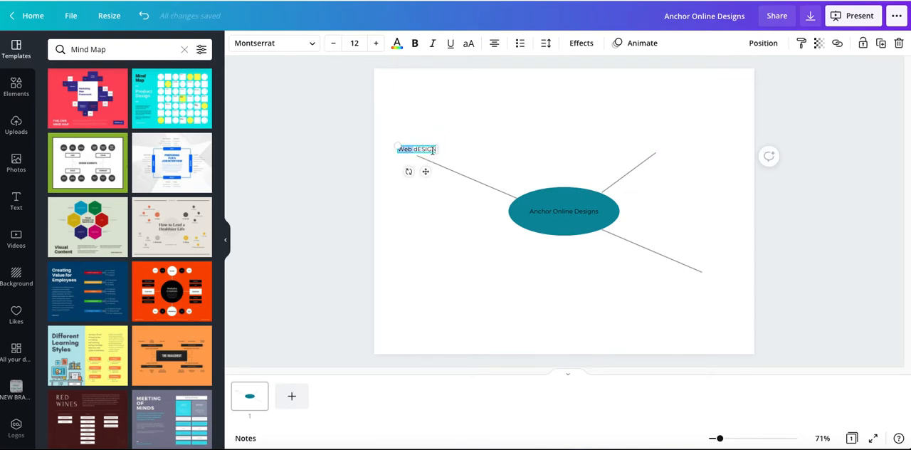
{"action": "key", "text": "BackSpace"}
{"action": "key", "text": "BackSpace"}
{"action": "key", "text": "BackSpace"}
{"action": "key", "text": "BackSpace"}
{"action": "key", "text": "BackSpace"}
{"action": "key", "text": "BackSpace"}
{"action": "key", "text": "BackSpace"}
{"action": "type", "text": "Design"}
{"action": "left_click", "coordinate": [460, 248]}
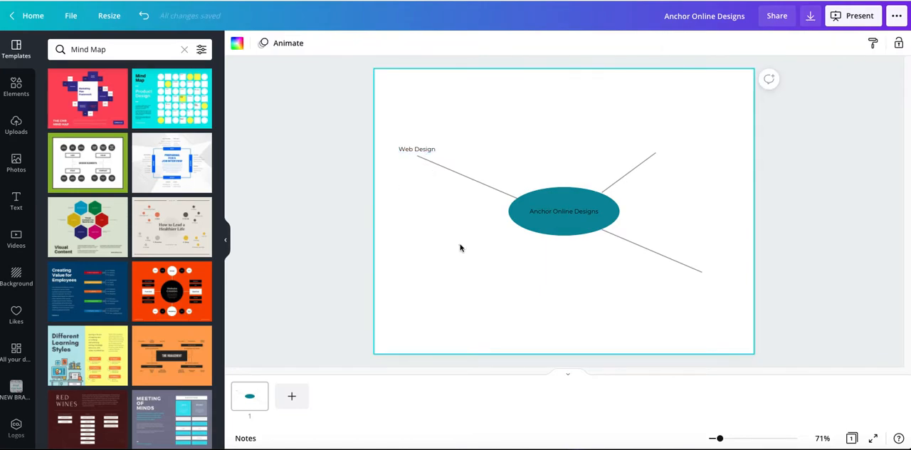
Add the text label "canva Membership" at the outer end of the upper-right branch line
{"action": "type", "text": "text"}
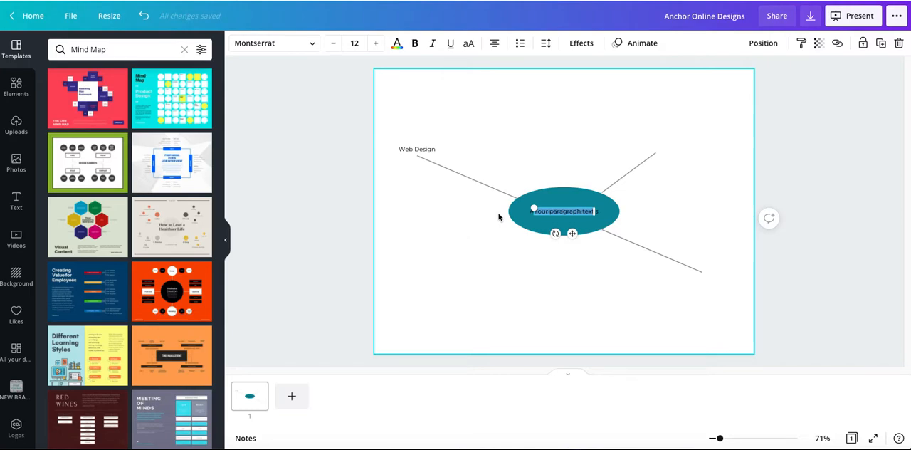
{"action": "type", "text": "Canva Mind Map"}
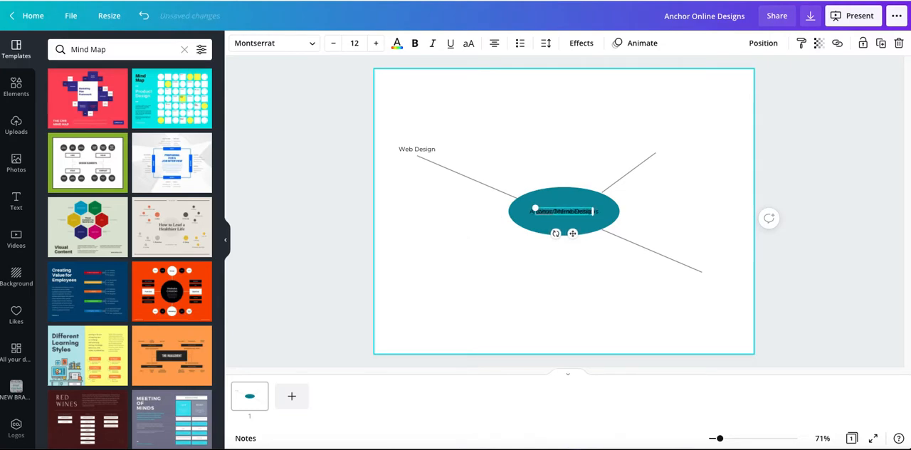
{"action": "left_click", "coordinate": [542, 253]}
{"action": "left_click_drag", "start_coordinate": [563, 212], "coordinate": [667, 145]}
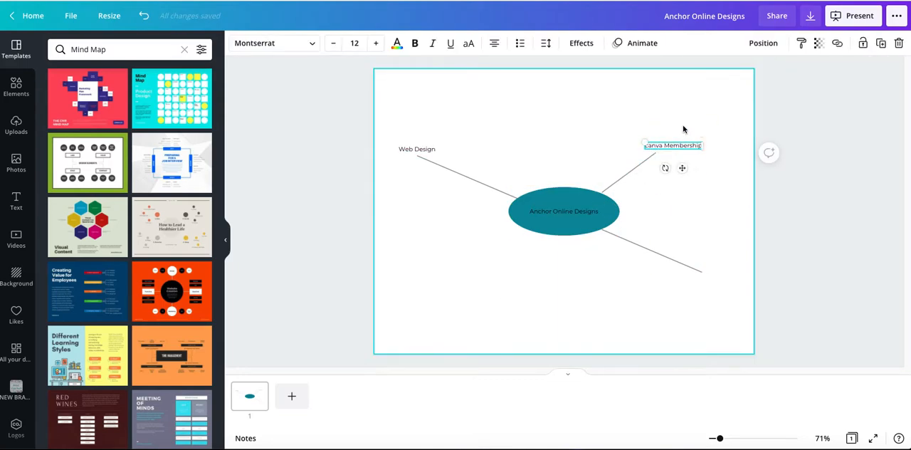
{"action": "left_click", "coordinate": [679, 194]}
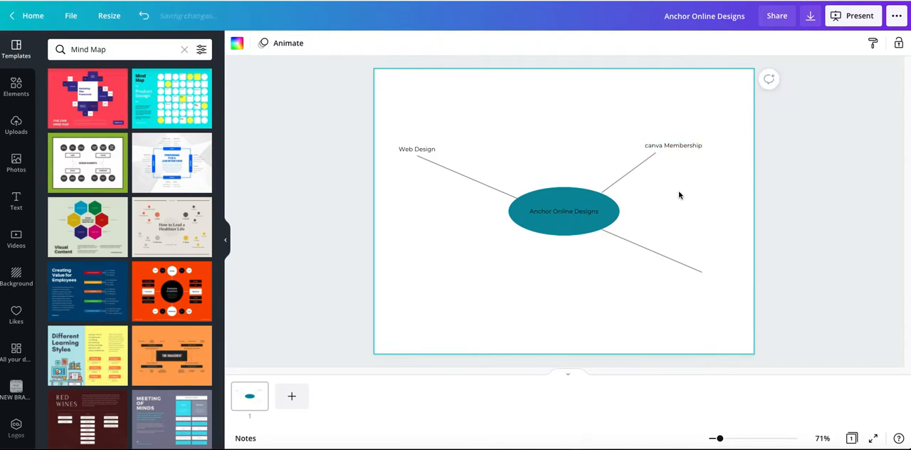
Add the text label "Custom graphics" at the outer end of the lower-right branch line
{"action": "key", "text": "t"}
{"action": "left_click", "coordinate": [569, 212]}
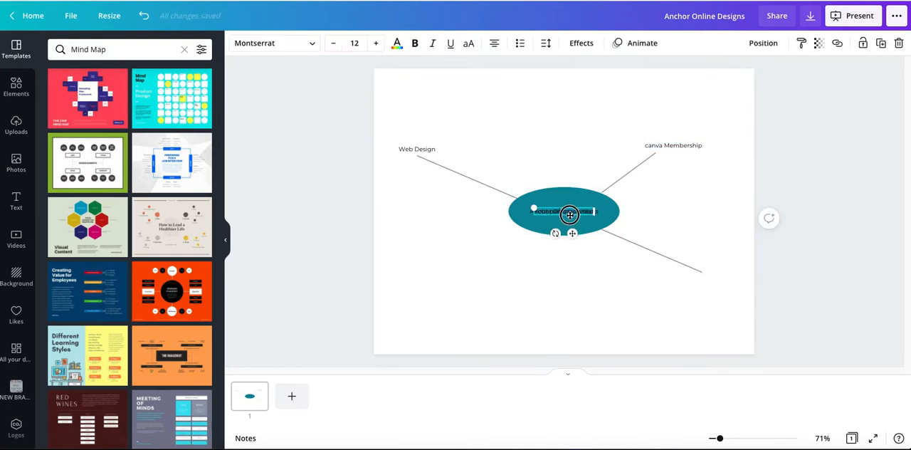
{"action": "left_click_drag", "start_coordinate": [549, 217], "coordinate": [672, 282]}
{"action": "double_click", "coordinate": [671, 276]}
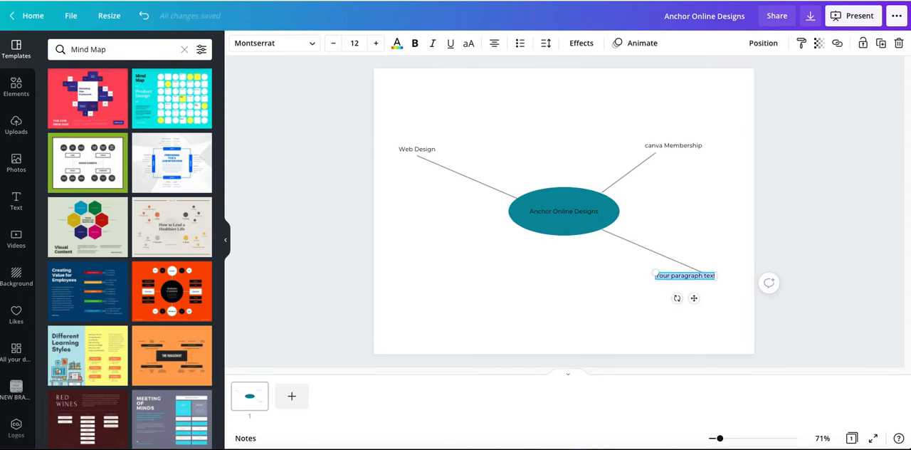
{"action": "key", "text": "BackSpace"}
{"action": "type", "text": "Custom"}
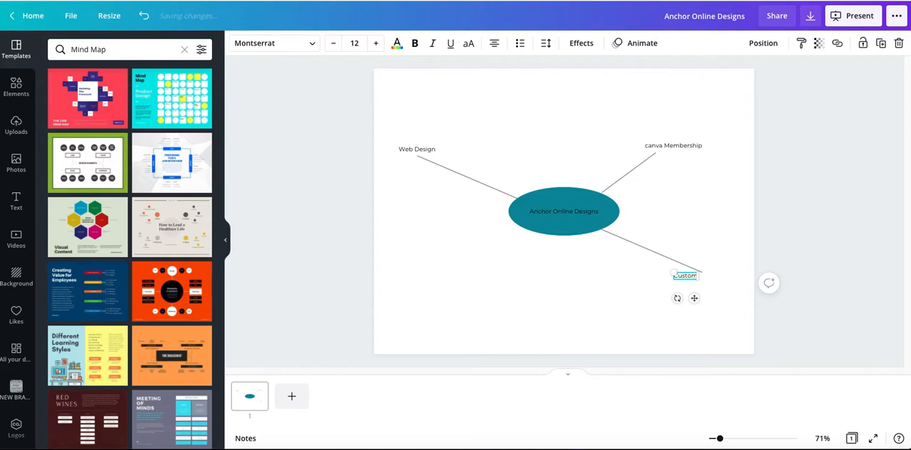
{"action": "type", "text": " graphics"}
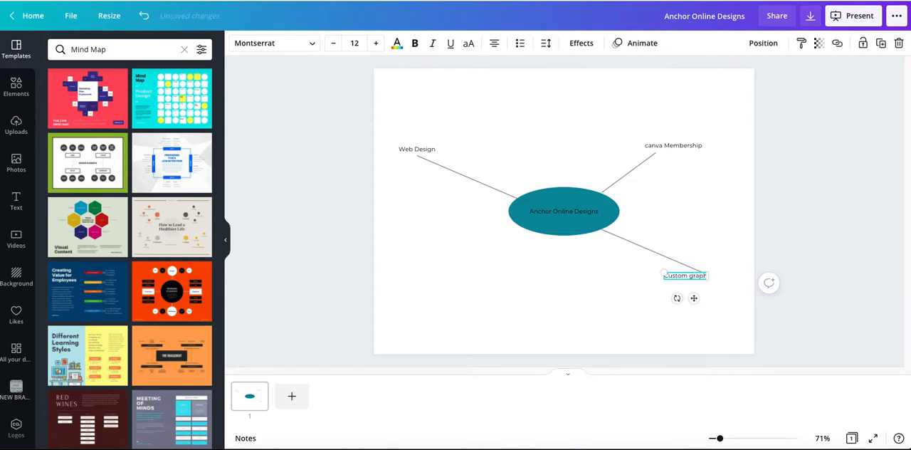
{"action": "left_click", "coordinate": [658, 309]}
{"action": "left_click_drag", "start_coordinate": [673, 279], "coordinate": [681, 281]}
{"action": "left_click", "coordinate": [537, 317]}
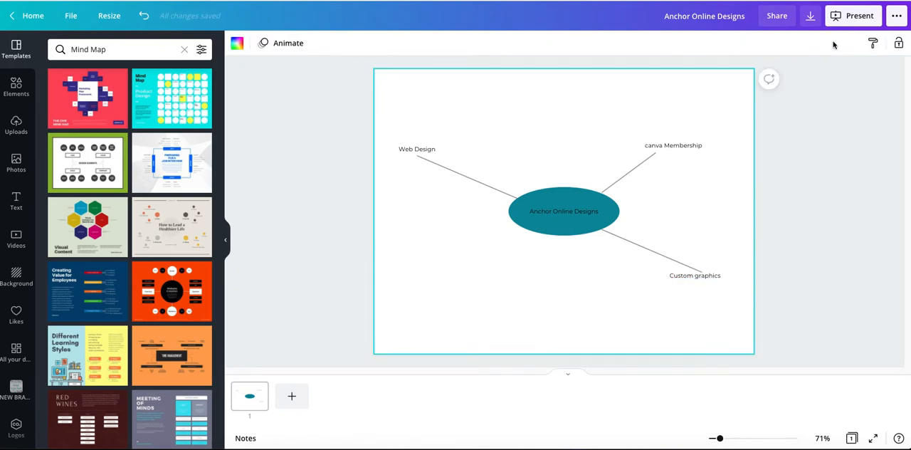
Add the text label "Hosting and maintenance" and move it to the lower left of the central ellipse
{"action": "key", "text": "t"}
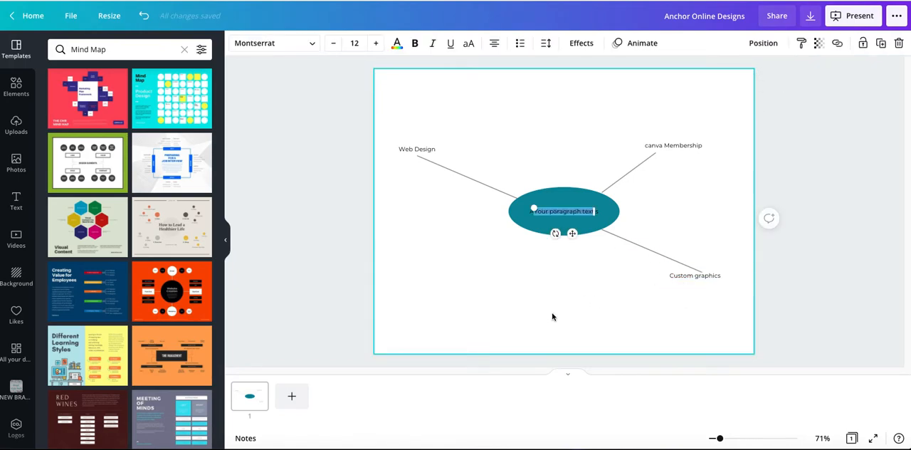
{"action": "type", "text": "Anchor Online Designs"}
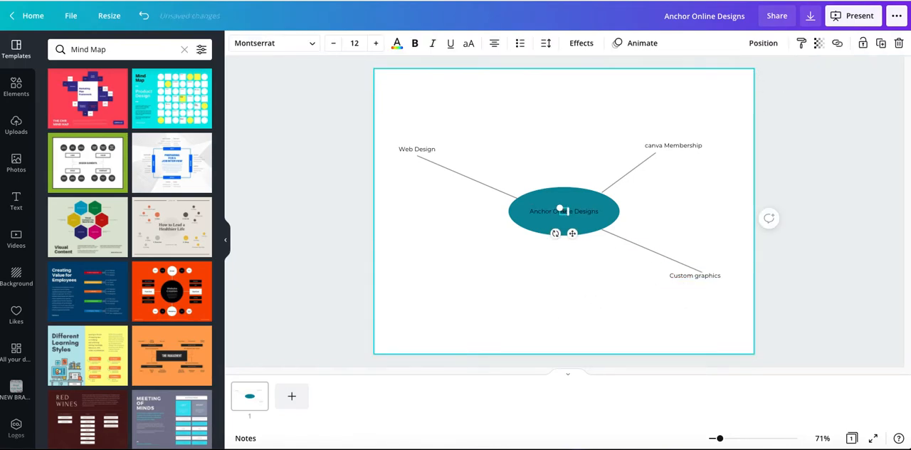
{"action": "type", "text": "main nam"}
{"action": "type", "text": "enance"}
{"action": "left_click", "coordinate": [538, 350]}
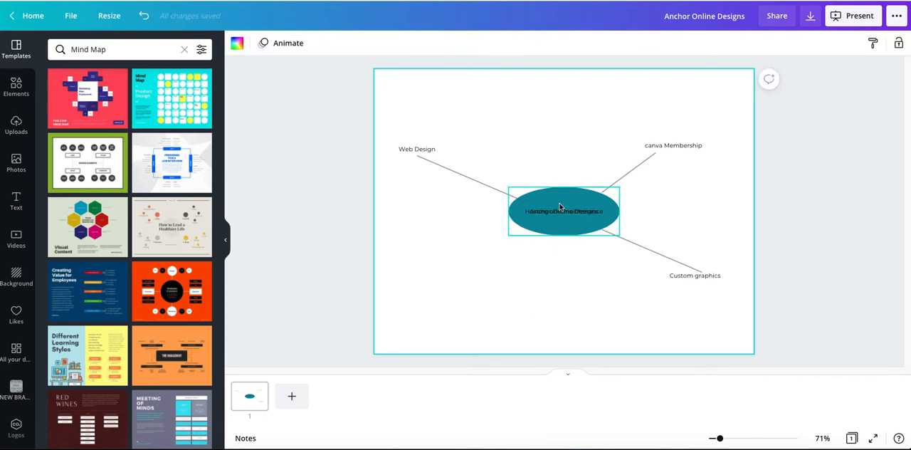
{"action": "left_click_drag", "start_coordinate": [564, 214], "coordinate": [470, 276]}
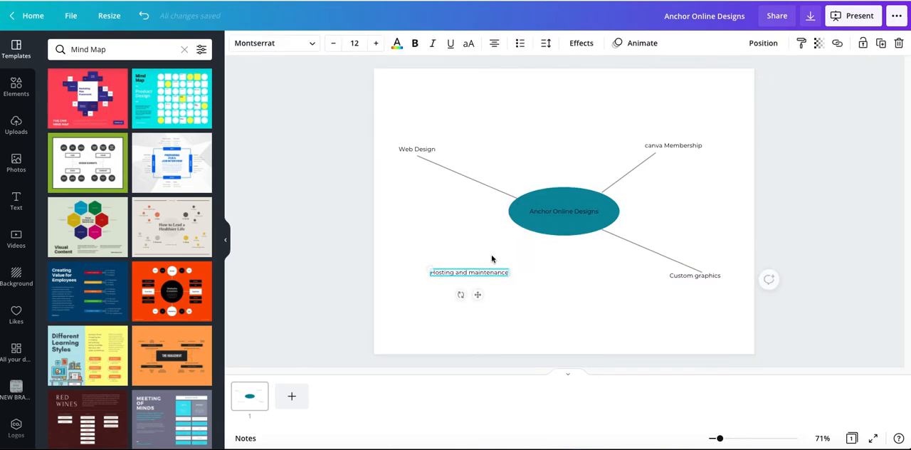
Duplicate the upper-left branch line and fit the copy between the central ellipse and the "Hosting and maintenance" label
{"action": "left_click", "coordinate": [483, 183]}
{"action": "left_click", "coordinate": [881, 44]}
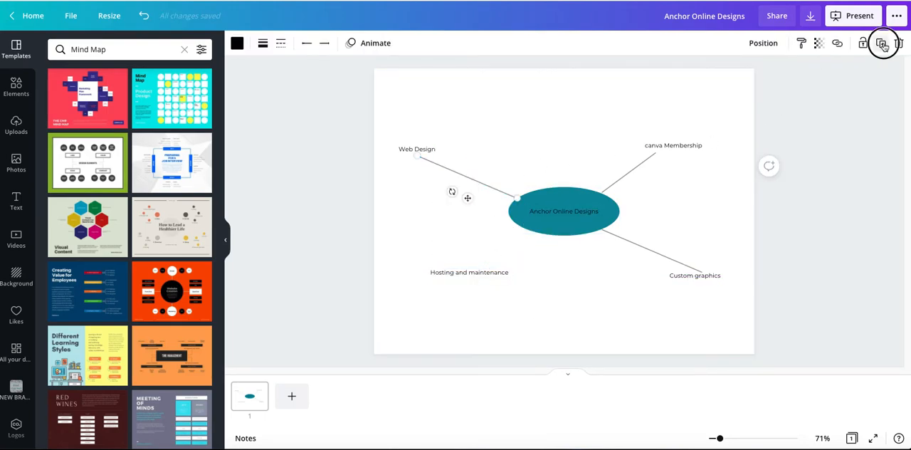
{"action": "left_click_drag", "start_coordinate": [460, 201], "coordinate": [498, 254]}
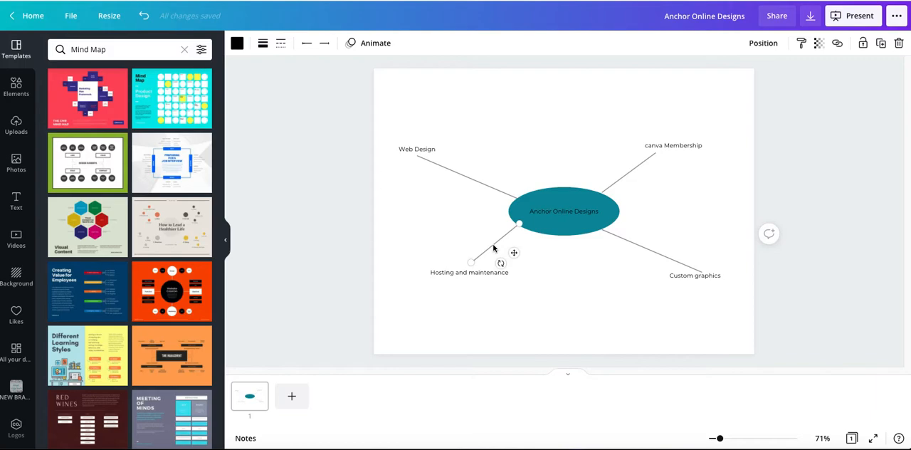
{"action": "left_click", "coordinate": [379, 276]}
Add a circle, flatten it into a small ellipse and place it behind the "Hosting and maintenance" label
{"action": "key", "text": "c"}
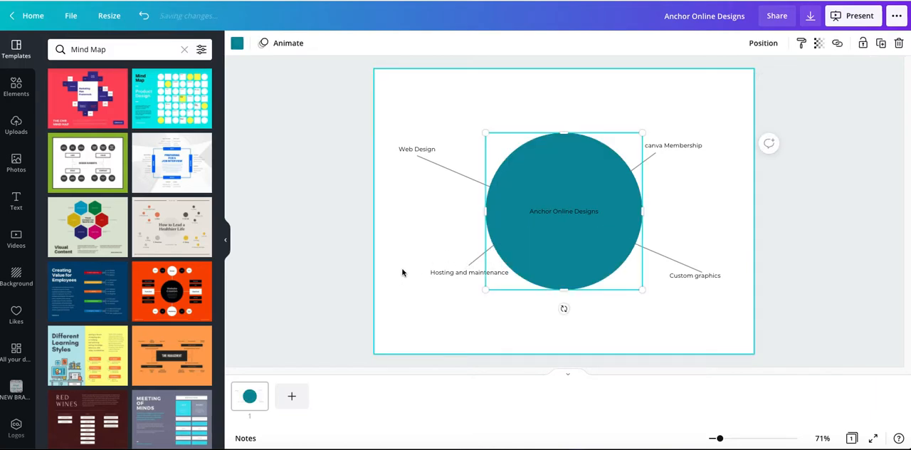
{"action": "left_click_drag", "start_coordinate": [563, 132], "coordinate": [556, 260]}
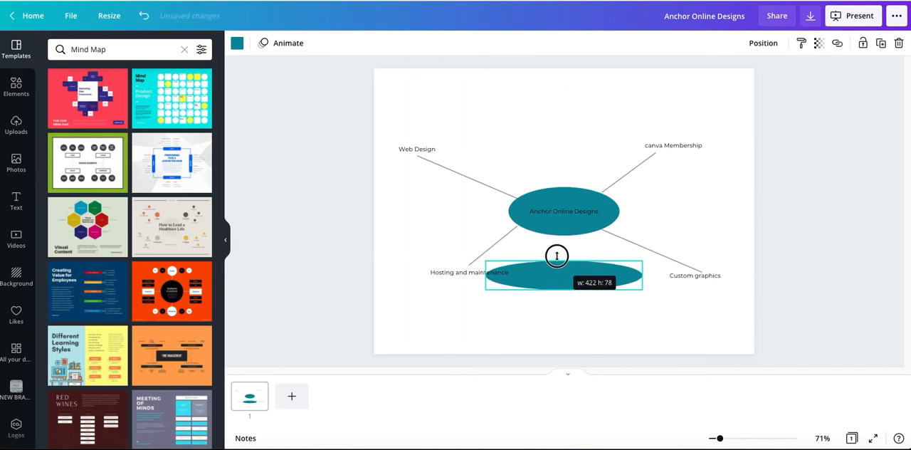
{"action": "left_click_drag", "start_coordinate": [642, 273], "coordinate": [417, 145]}
Place a smaller copy of the ellipse over the "Web Design" label and send it backward behind the text
{"action": "left_click", "coordinate": [881, 43]}
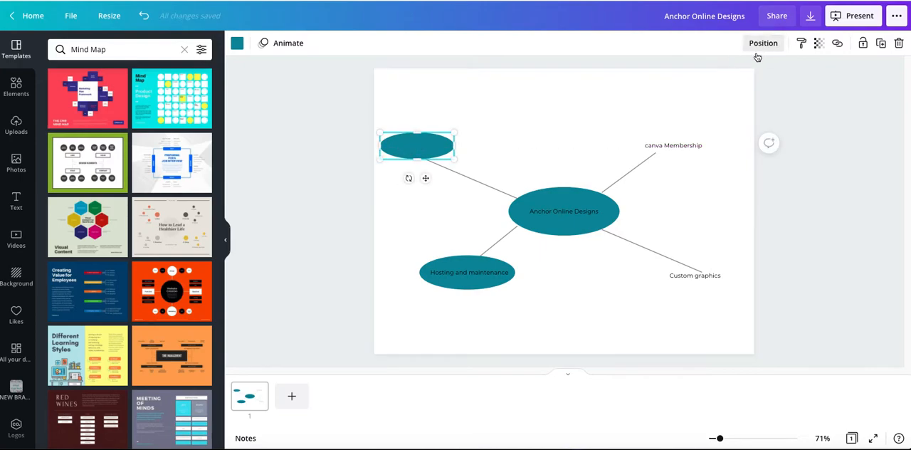
{"action": "left_click", "coordinate": [763, 43]}
{"action": "left_click", "coordinate": [733, 75]}
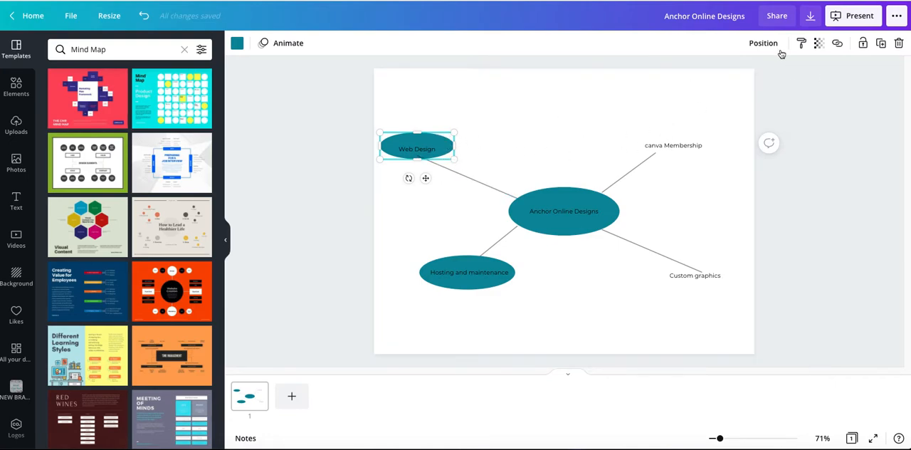
Duplicate the "Web Design" ellipse onto the "canva Membership" label and send the copy backward behind the text
{"action": "left_click", "coordinate": [880, 43]}
{"action": "left_click_drag", "start_coordinate": [456, 144], "coordinate": [678, 146]}
{"action": "left_click", "coordinate": [763, 43]}
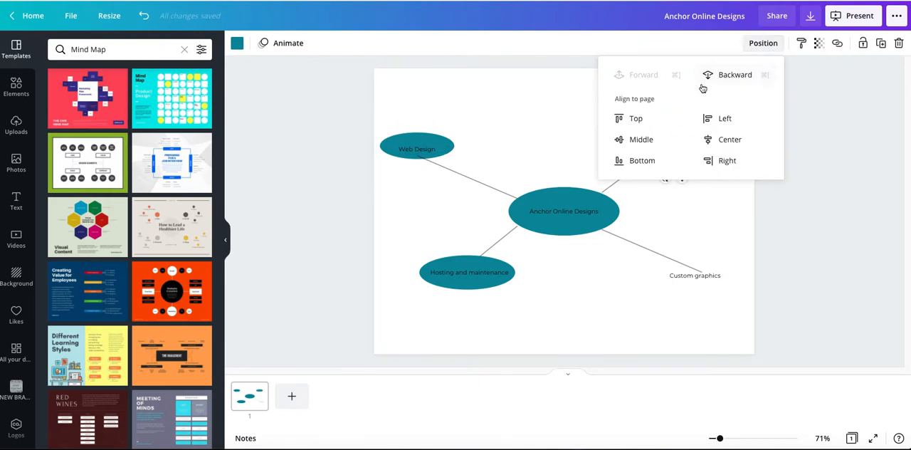
{"action": "left_click", "coordinate": [719, 75]}
{"action": "left_click", "coordinate": [816, 181]}
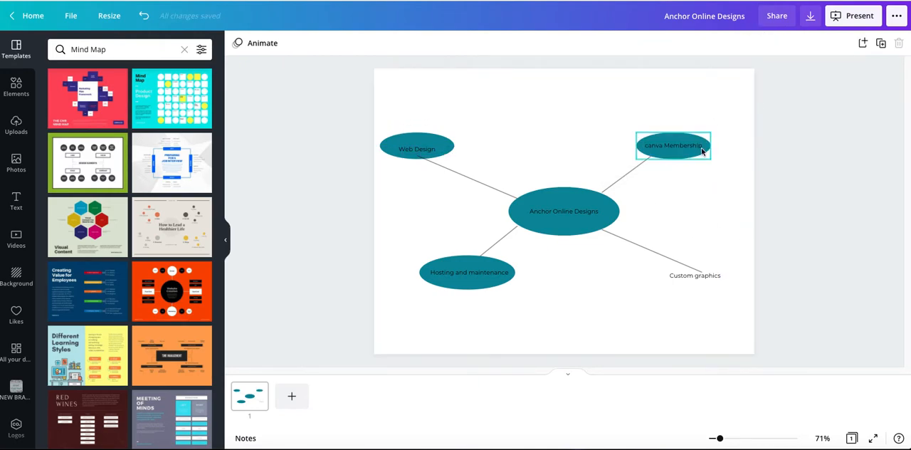
Duplicate the "canva Membership" ellipse onto the "Custom graphics" label and send the copy backward behind the text
{"action": "left_click", "coordinate": [695, 156]}
{"action": "left_click", "coordinate": [881, 43]}
{"action": "left_click_drag", "start_coordinate": [677, 147], "coordinate": [690, 278]}
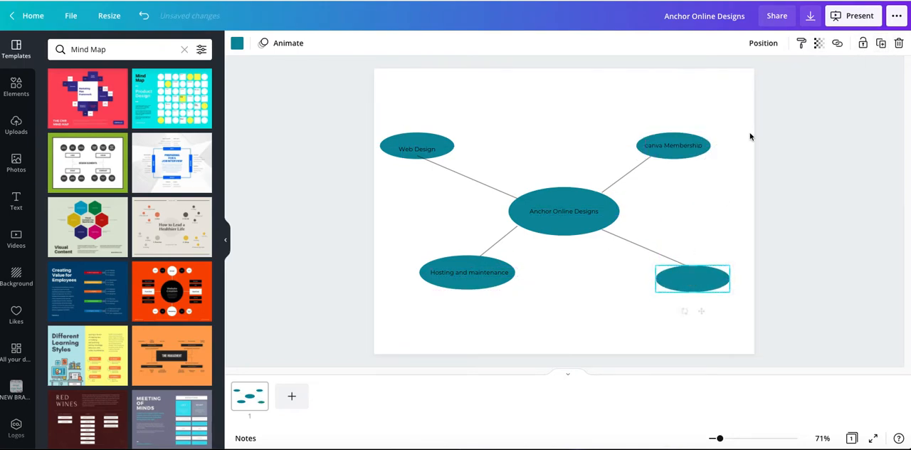
{"action": "left_click", "coordinate": [764, 44]}
{"action": "left_click", "coordinate": [732, 75]}
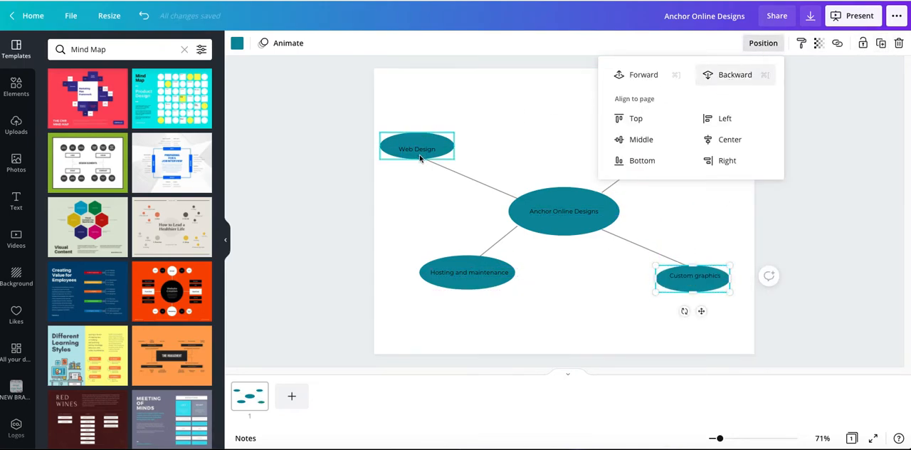
Send the upper-left branch line backward so its end sits behind the "Web Design" ellipse
{"action": "left_click", "coordinate": [454, 169]}
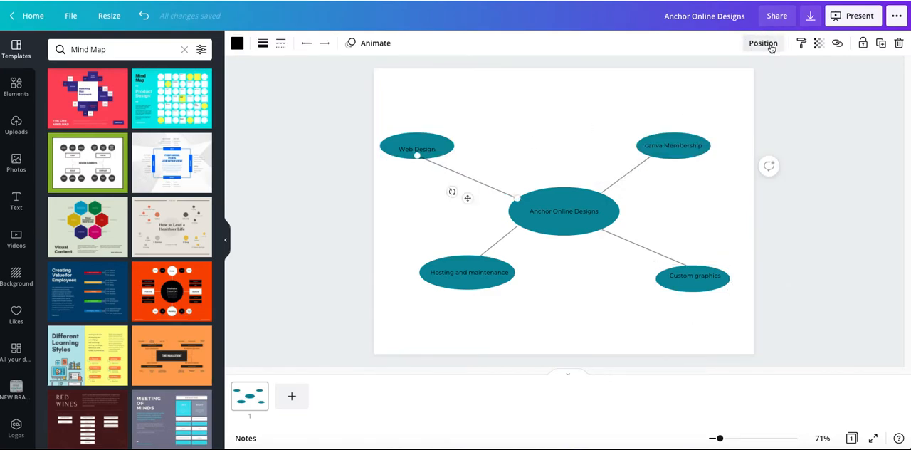
{"action": "left_click", "coordinate": [763, 43]}
{"action": "left_click", "coordinate": [734, 75]}
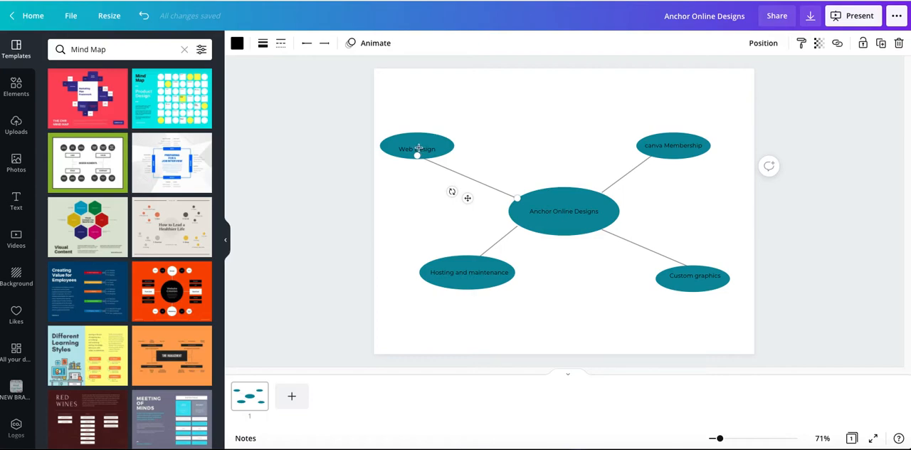
{"action": "left_click", "coordinate": [411, 177]}
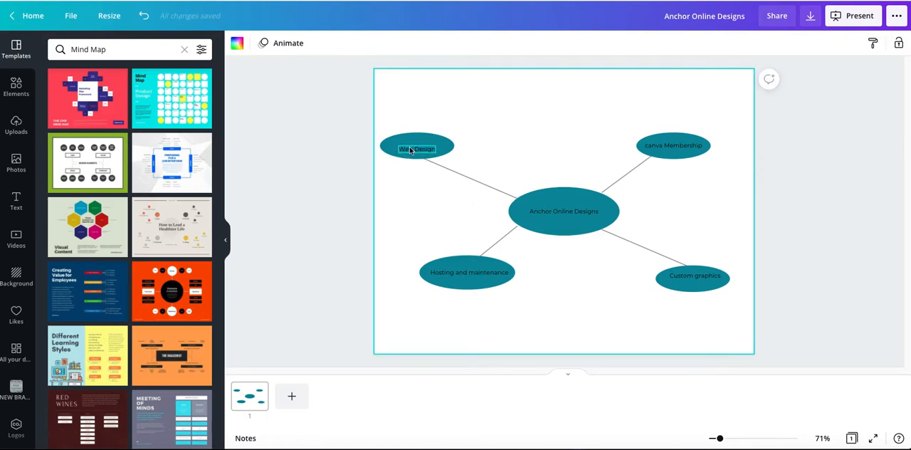
Centre the "Web Design" label in its ellipse and change all black label text to white
{"action": "double_click", "coordinate": [417, 147]}
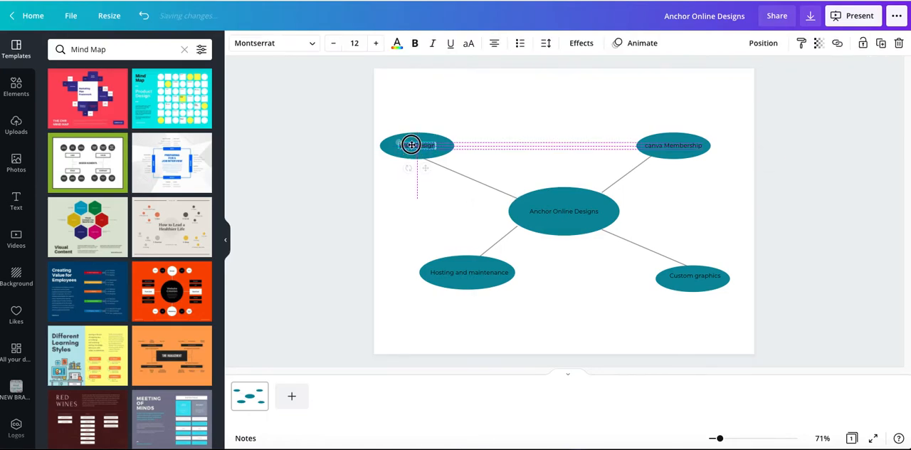
{"action": "left_click", "coordinate": [398, 43]}
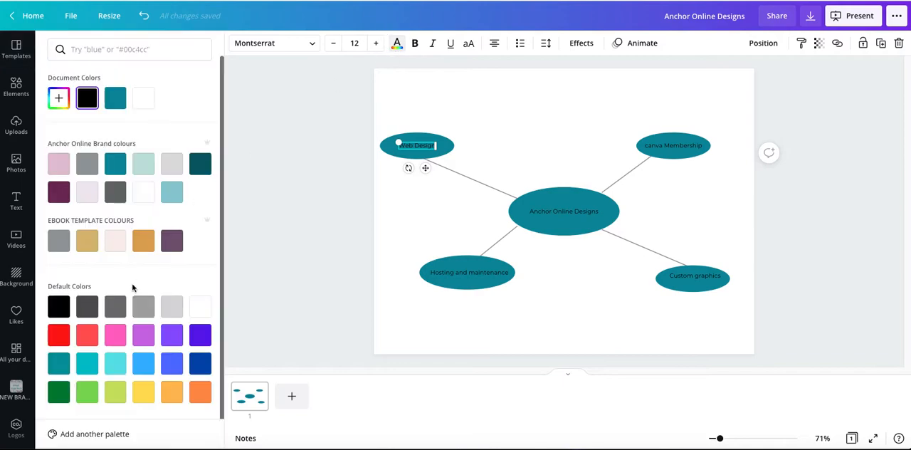
{"action": "left_click", "coordinate": [191, 306]}
{"action": "left_click", "coordinate": [63, 433]}
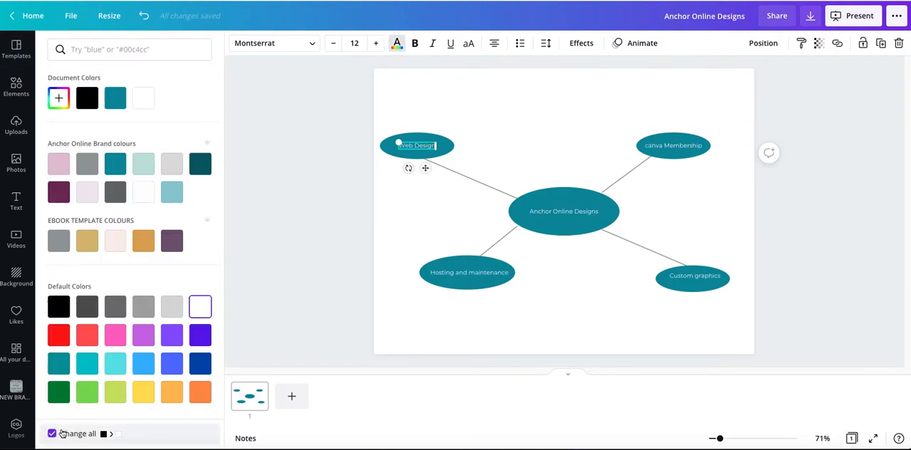
{"action": "left_click", "coordinate": [261, 300]}
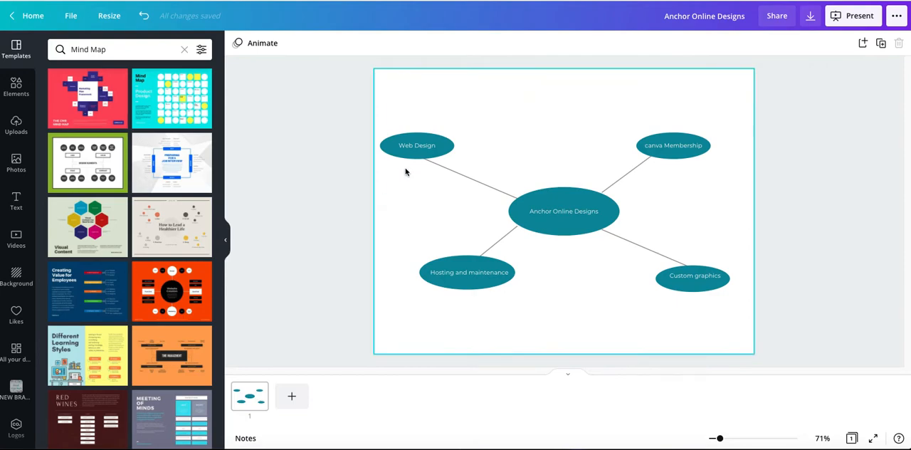
Duplicate the upper-left branch line and turn the copy into a short vertical line below the left side of the "Web Design" ellipse
{"action": "left_click", "coordinate": [461, 186]}
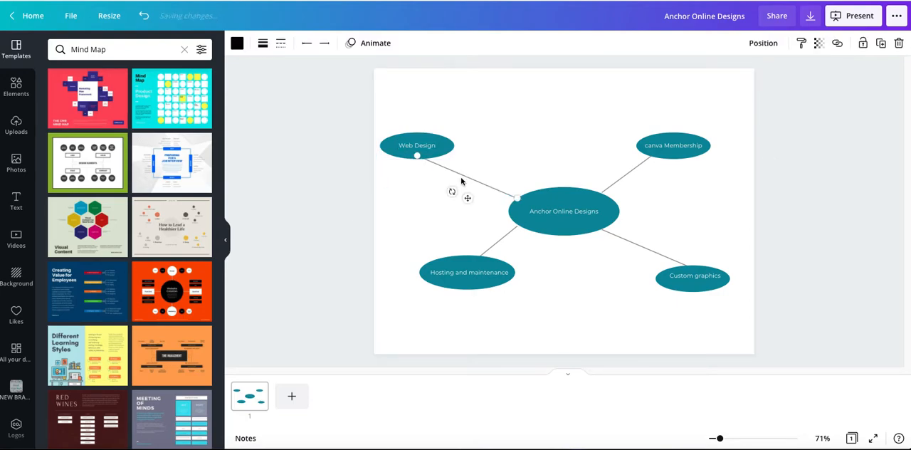
{"action": "left_click", "coordinate": [882, 43]}
{"action": "left_click_drag", "start_coordinate": [462, 200], "coordinate": [456, 176]}
{"action": "left_click_drag", "start_coordinate": [479, 131], "coordinate": [392, 160]}
Move the "Hosting and maintenance" ellipse, its label and its branch line together slightly to the right
{"action": "left_click_drag", "start_coordinate": [404, 264], "coordinate": [518, 301]}
{"action": "left_click_drag", "start_coordinate": [467, 264], "coordinate": [502, 265]}
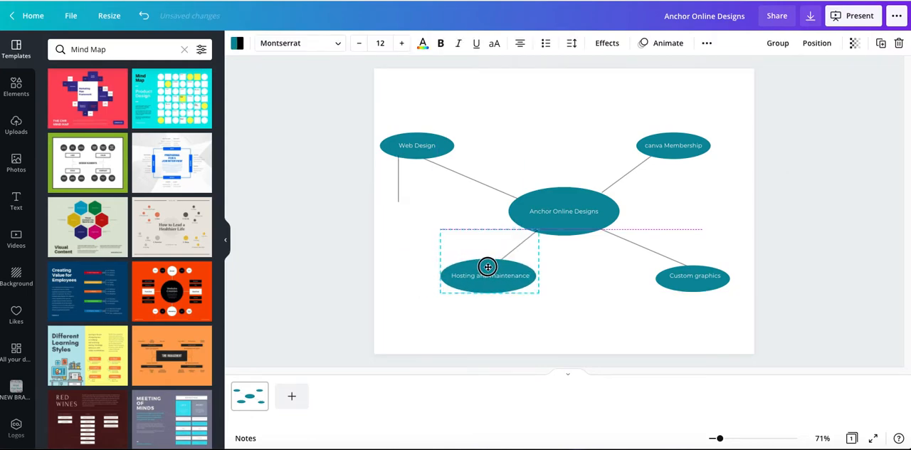
{"action": "left_click", "coordinate": [404, 221]}
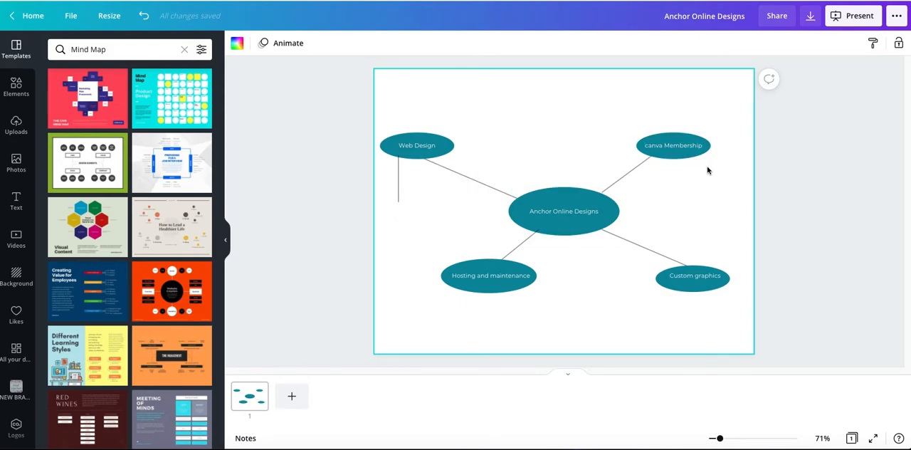
Duplicate the short vertical line and place the copy below the right side of the "canva Membership" ellipse
{"action": "left_click", "coordinate": [400, 180]}
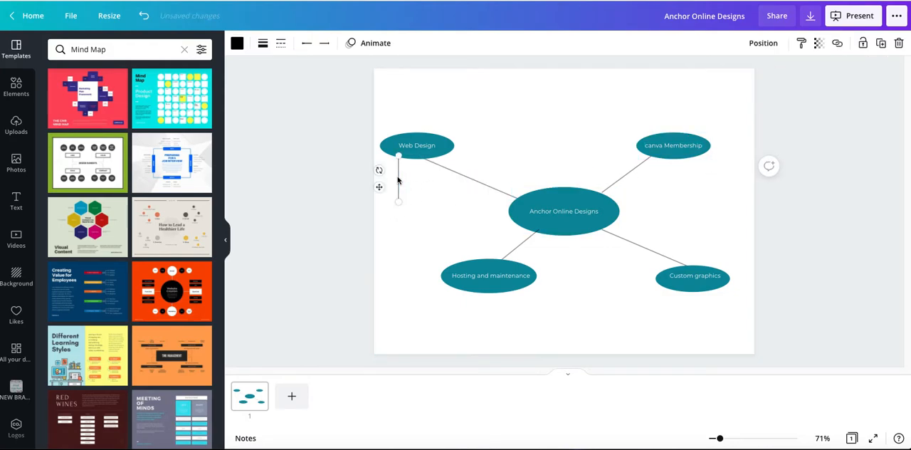
{"action": "left_click_drag", "start_coordinate": [394, 194], "coordinate": [706, 173]}
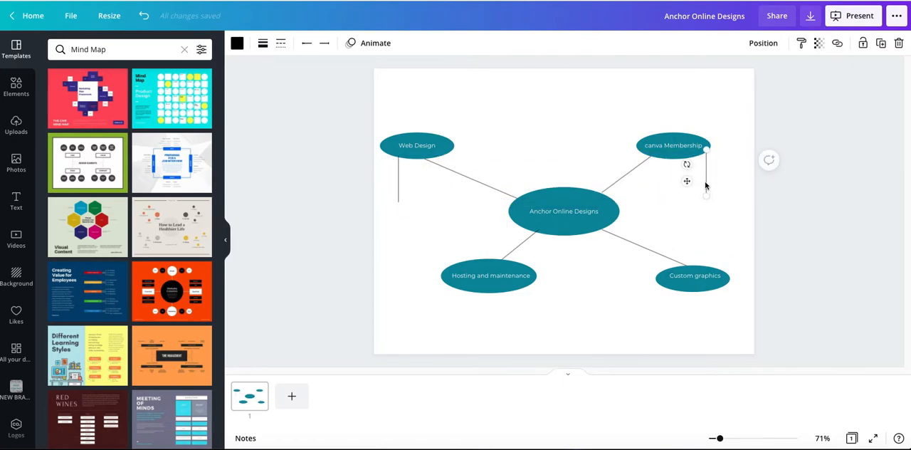
{"action": "left_click", "coordinate": [703, 225]}
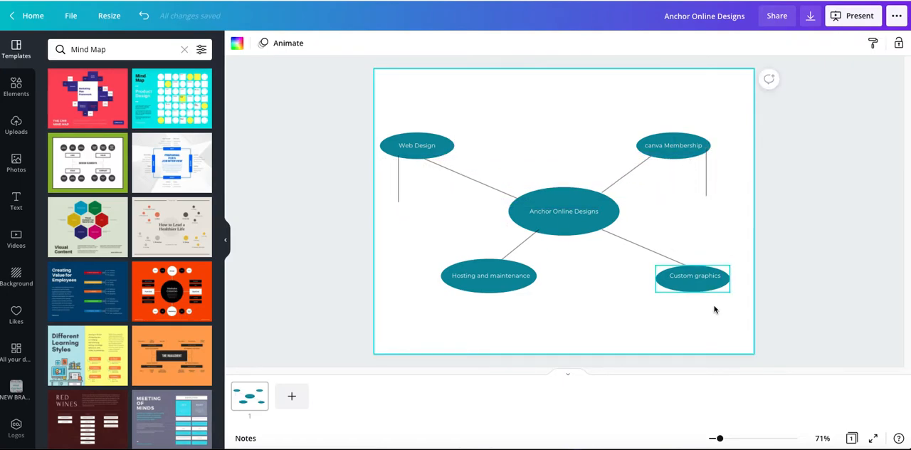
Send the lower-left branch line backward so its ends sit behind the central and "Hosting and maintenance" ellipses
{"action": "left_click", "coordinate": [527, 238]}
{"action": "left_click", "coordinate": [783, 43]}
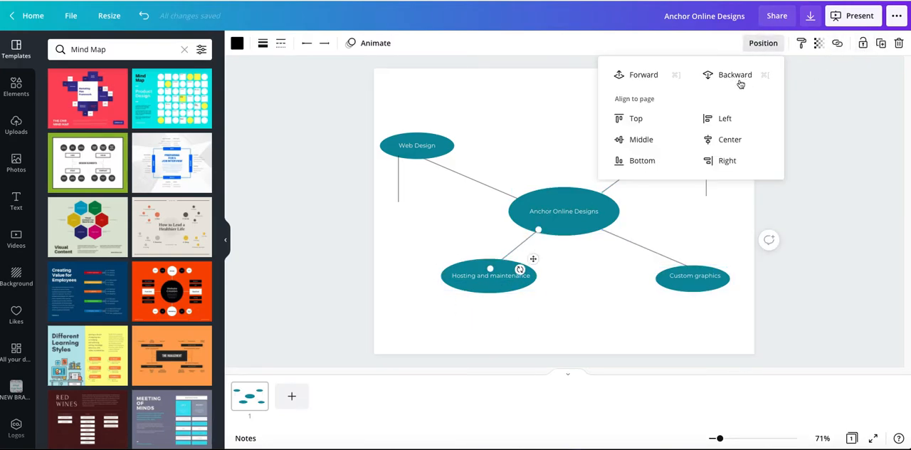
{"action": "left_click", "coordinate": [737, 75]}
Recolour the "Web Design" ellipse with the grey brand colour and apply the change to all teal ellipses
{"action": "left_click", "coordinate": [413, 157]}
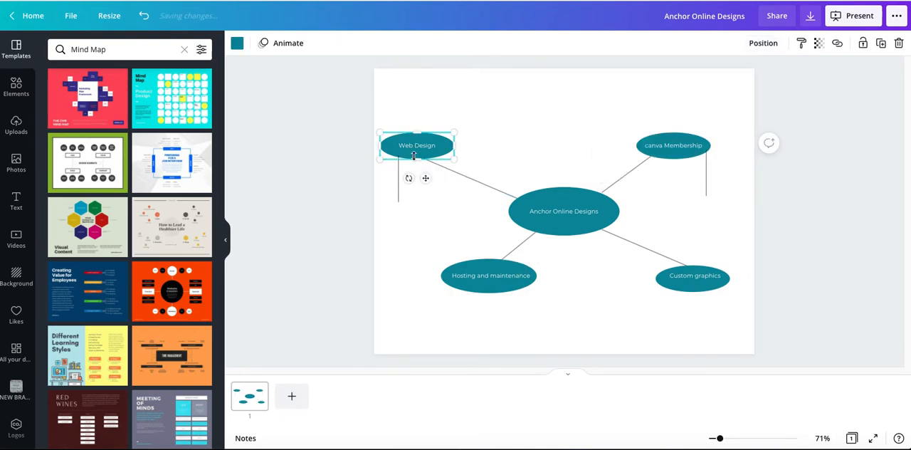
{"action": "left_click", "coordinate": [239, 45]}
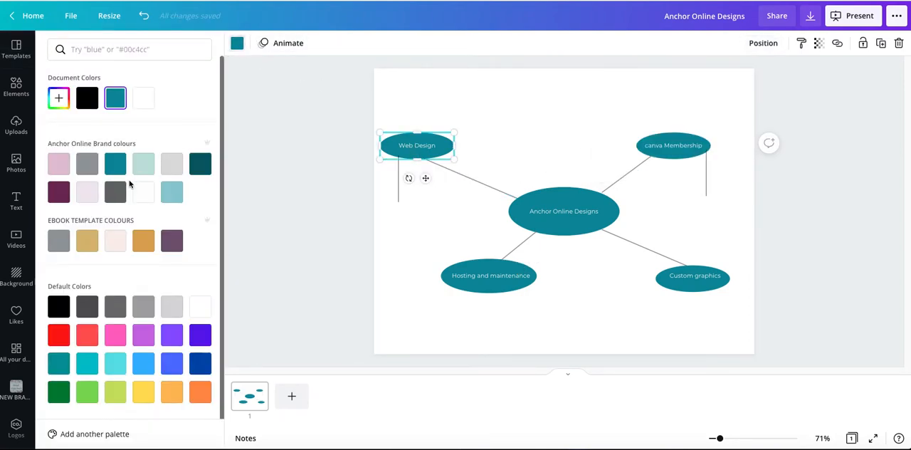
{"action": "left_click", "coordinate": [87, 165]}
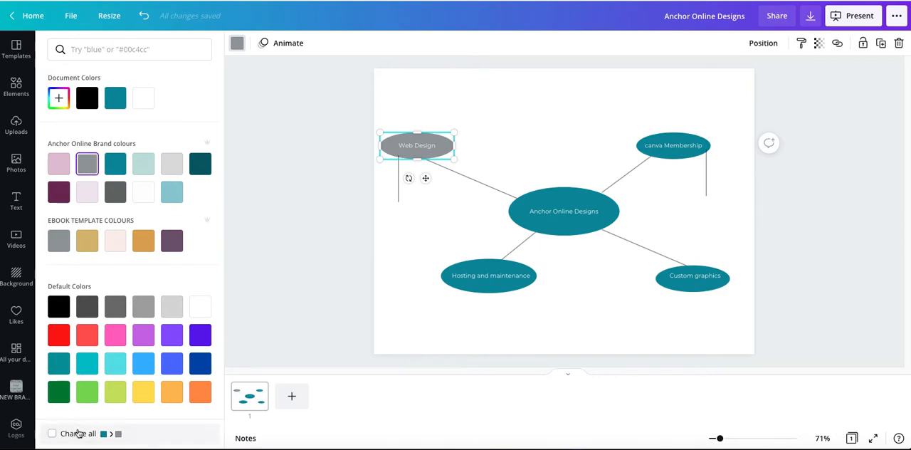
{"action": "left_click", "coordinate": [52, 433]}
{"action": "left_click", "coordinate": [277, 245]}
Send the short vertical line below the "Web Design" ellipse backward
{"action": "left_click", "coordinate": [398, 187]}
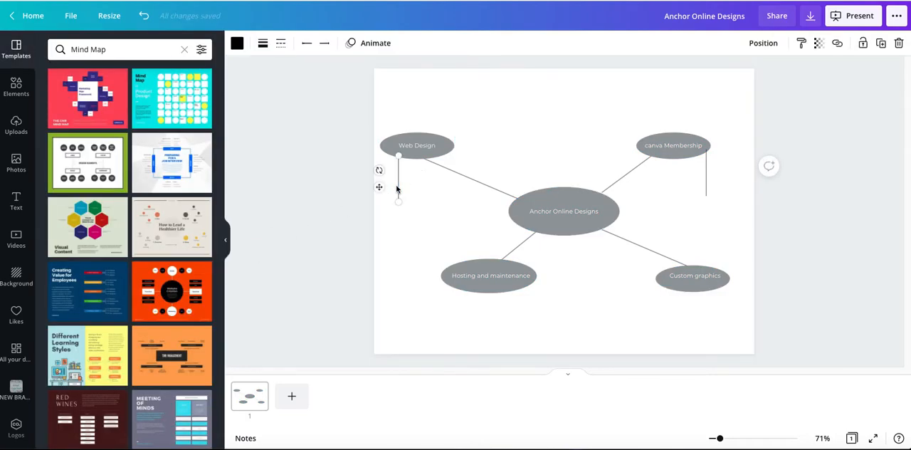
{"action": "left_click", "coordinate": [764, 43]}
{"action": "left_click", "coordinate": [726, 75]}
{"action": "left_click", "coordinate": [293, 237]}
{"action": "left_click", "coordinate": [295, 237]}
Tilt the short line below the "canva Membership" ellipse slightly and send it backward behind the ellipse
{"action": "left_click", "coordinate": [706, 178]}
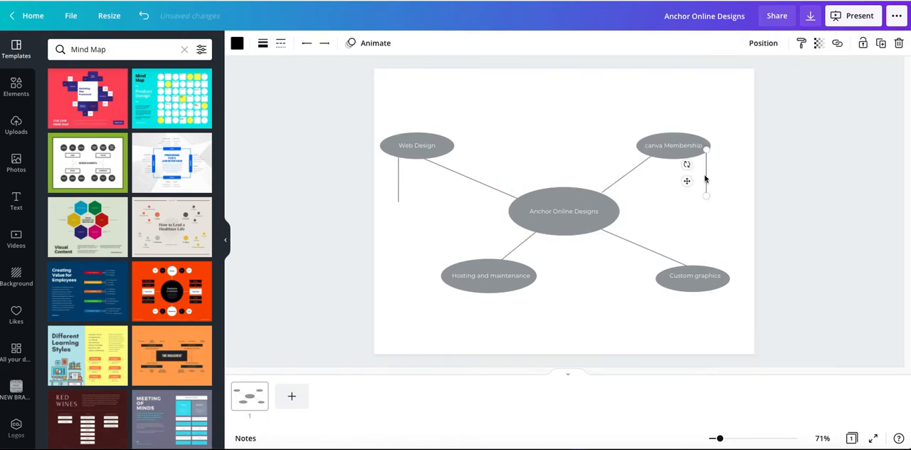
{"action": "mouse_move", "coordinate": [687, 164]}
{"action": "left_mouse_down"}
{"action": "mouse_move", "coordinate": [671, 165]}
{"action": "mouse_move", "coordinate": [691, 178]}
{"action": "mouse_move", "coordinate": [683, 168]}
{"action": "left_mouse_up"}
{"action": "left_click", "coordinate": [764, 43]}
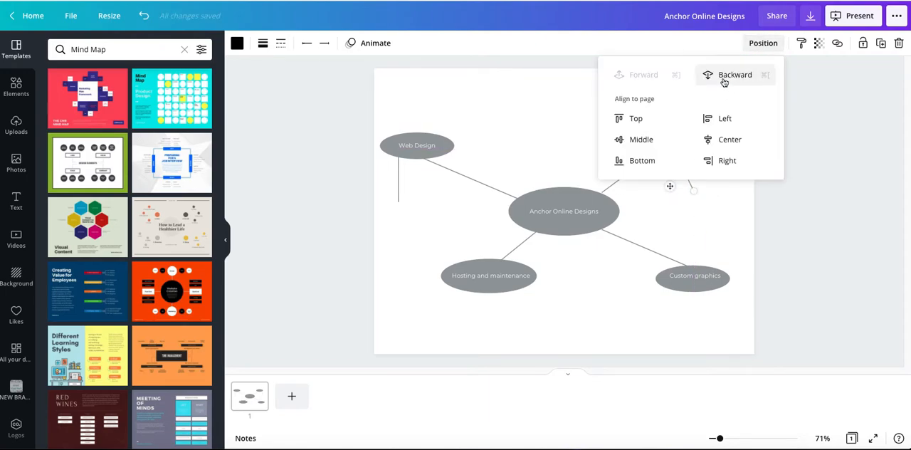
{"action": "left_click", "coordinate": [727, 77]}
{"action": "left_click", "coordinate": [837, 215]}
{"action": "left_click", "coordinate": [689, 176]}
{"action": "left_click", "coordinate": [763, 42]}
{"action": "left_click", "coordinate": [728, 75]}
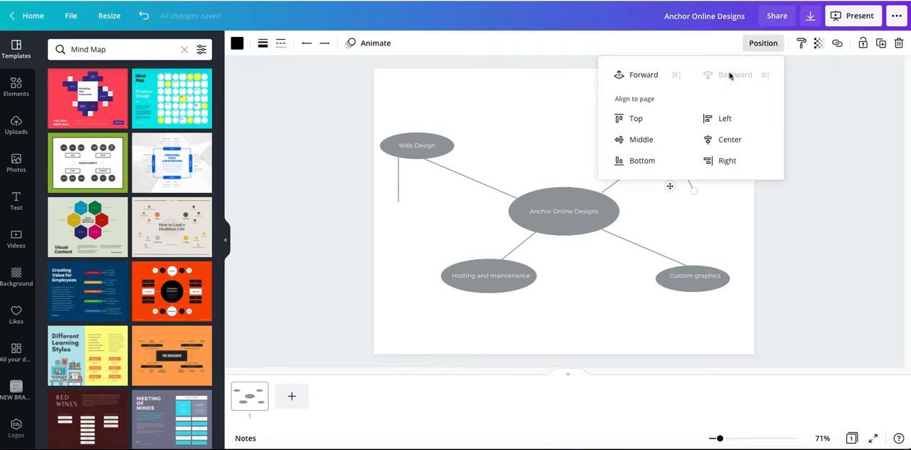
{"action": "left_click", "coordinate": [558, 111]}
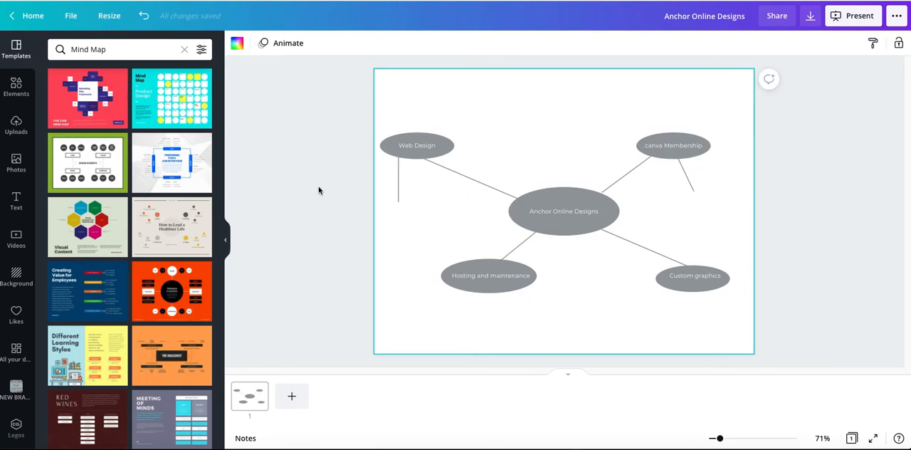
Add a text box below the "canva Membership" short line reading "Set up a facebook group"
{"action": "key", "text": "t"}
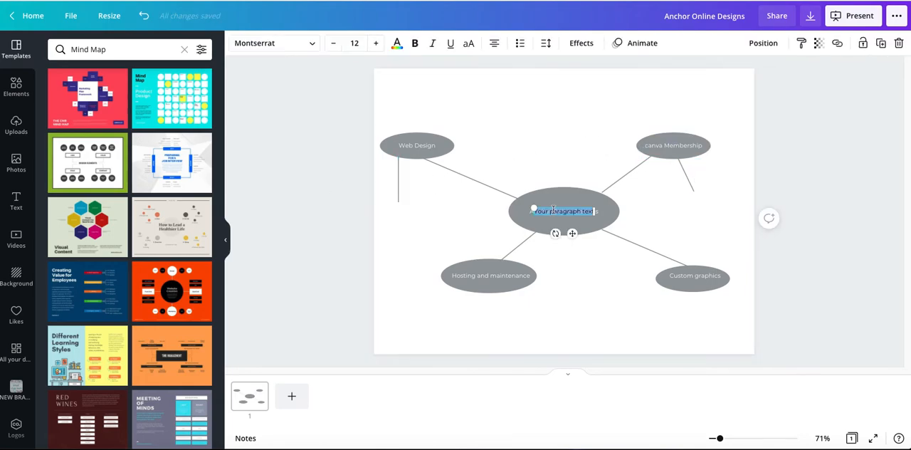
{"action": "left_click_drag", "start_coordinate": [559, 213], "coordinate": [688, 202]}
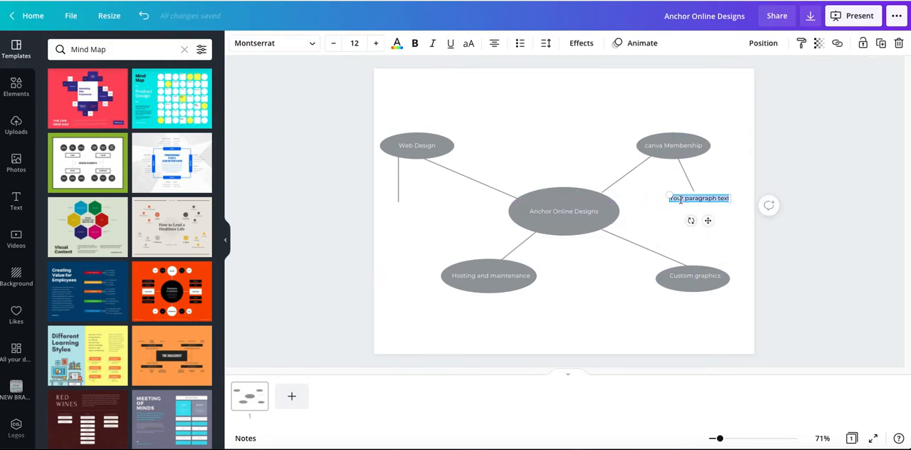
{"action": "key", "text": "BackSpace"}
{"action": "type", "text": "Set up an"}
{"action": "key", "text": "BackSpace"}
{"action": "type", "text": "facebook groip"}
{"action": "key", "text": "BackSpace"}
{"action": "key", "text": "BackSpace"}
{"action": "type", "text": "up"}
{"action": "key", "text": "Return"}
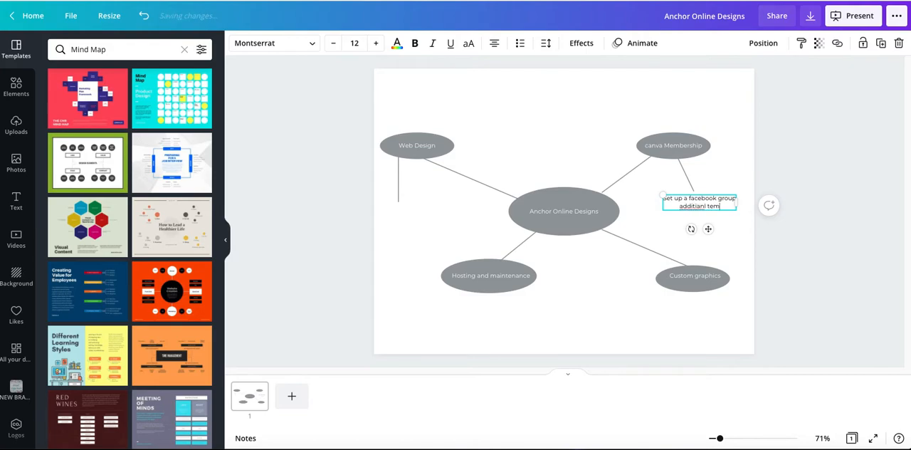
Add the correctly spelled lines "additional templates", "new videos" and "member take over days" below "Set up a facebook group"
{"action": "key", "text": "Return"}
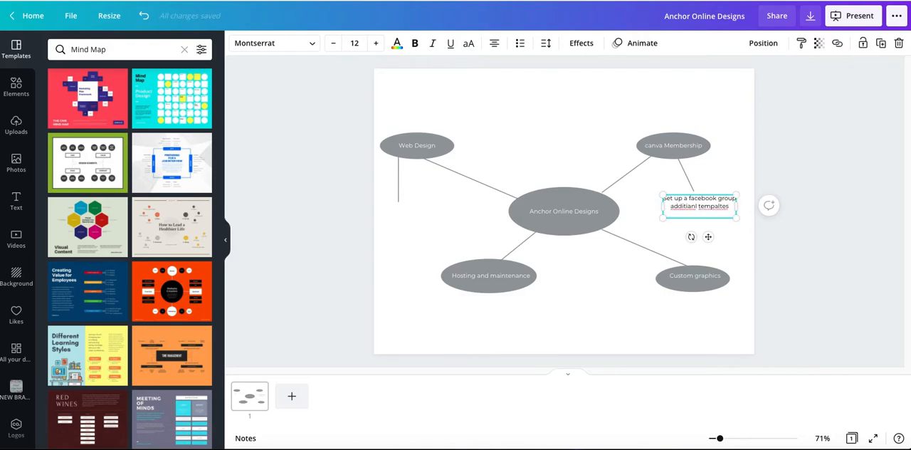
{"action": "key", "text": "Return"}
{"action": "right_click", "coordinate": [690, 207]}
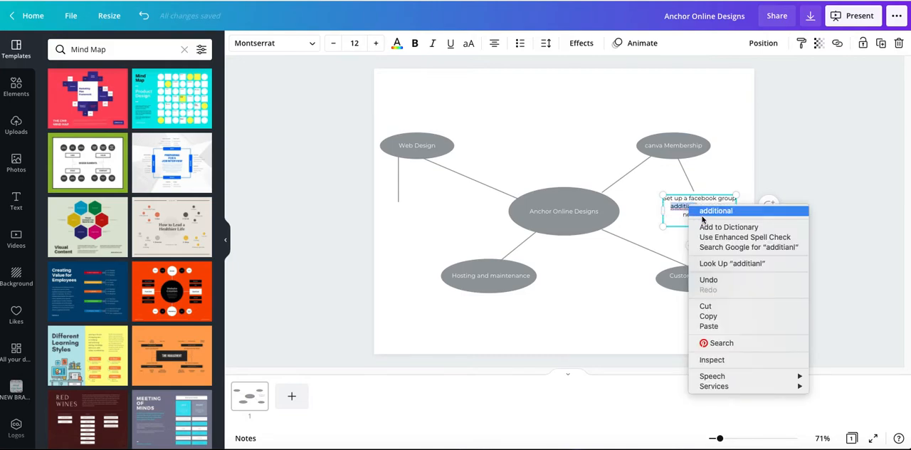
{"action": "left_click", "coordinate": [704, 212]}
{"action": "right_click", "coordinate": [714, 206]}
{"action": "left_click", "coordinate": [719, 212]}
{"action": "key", "text": "Return"}
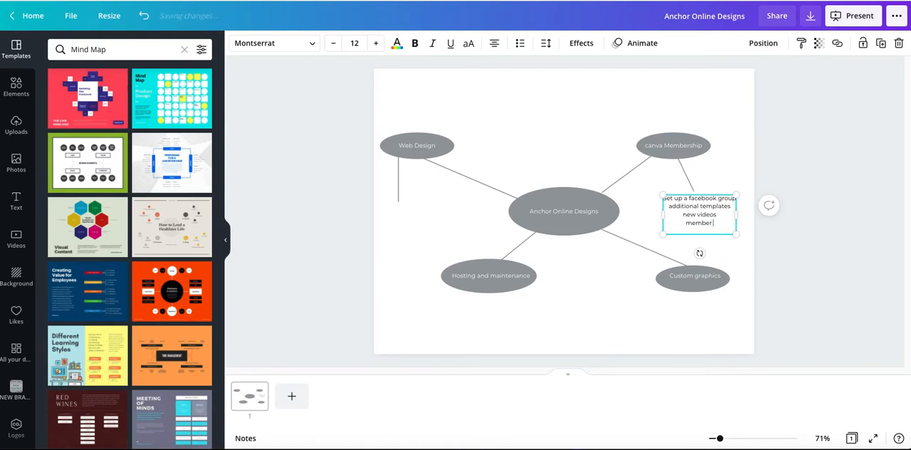
{"action": "type", "text": "member take over days"}
{"action": "left_click", "coordinate": [627, 279]}
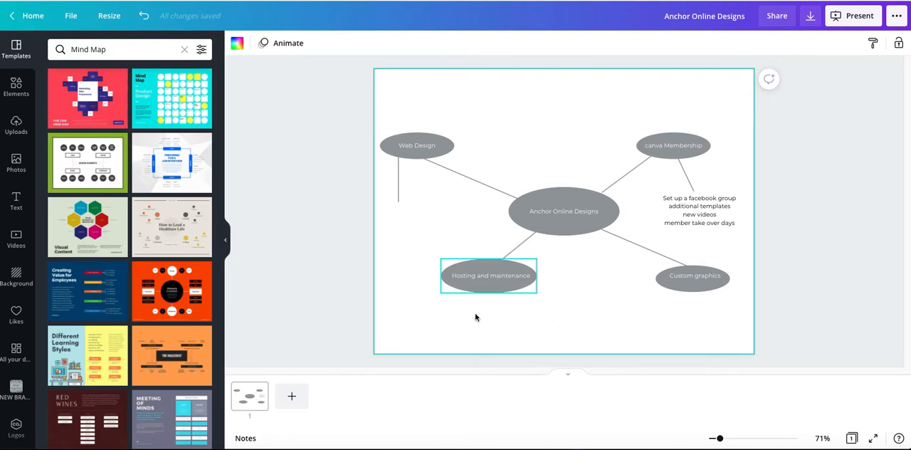
Slant the short line below the "Web Design" ellipse so its lower end points slightly to the right
{"action": "left_click", "coordinate": [401, 174]}
{"action": "left_click_drag", "start_coordinate": [401, 193], "coordinate": [410, 194]}
{"action": "left_click", "coordinate": [413, 215]}
Add a text box below the "Web Design" short line with the lines "new clients" and "makeover of my website"
{"action": "key", "text": "t"}
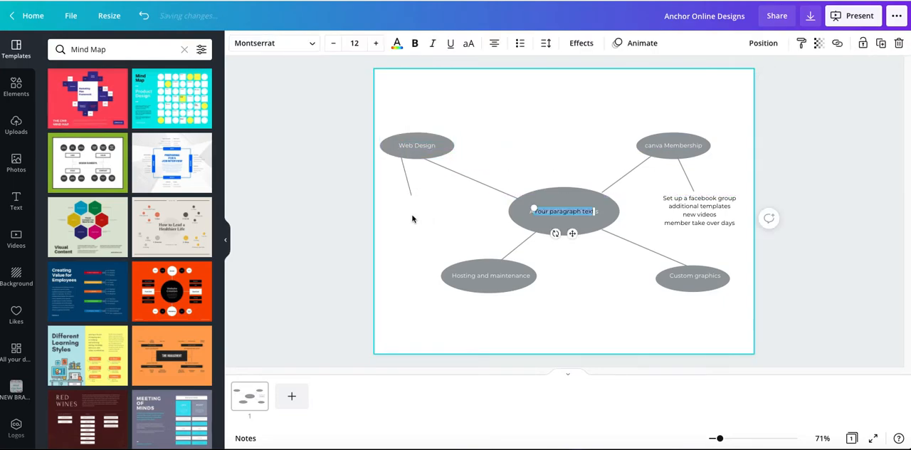
{"action": "left_click", "coordinate": [442, 233]}
{"action": "left_click_drag", "start_coordinate": [554, 213], "coordinate": [410, 210]}
{"action": "double_click", "coordinate": [410, 206]}
{"action": "key", "text": "BackSpace"}
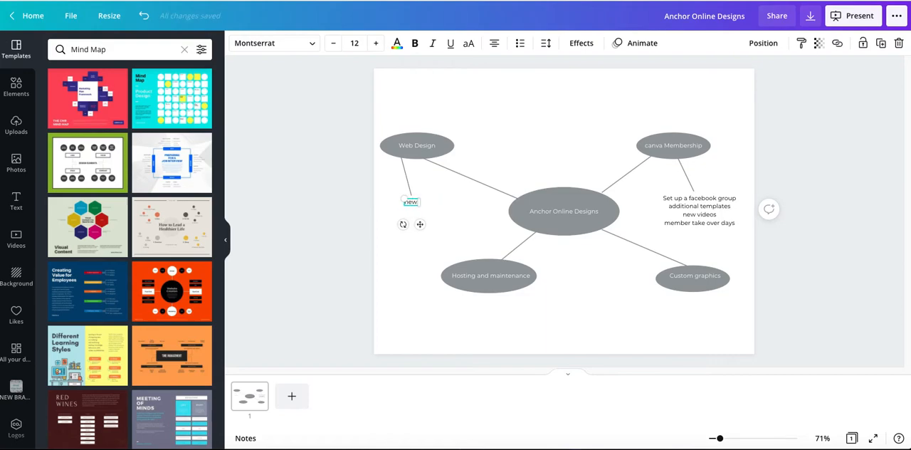
{"action": "type", "text": "new clients"}
{"action": "key", "text": "Return"}
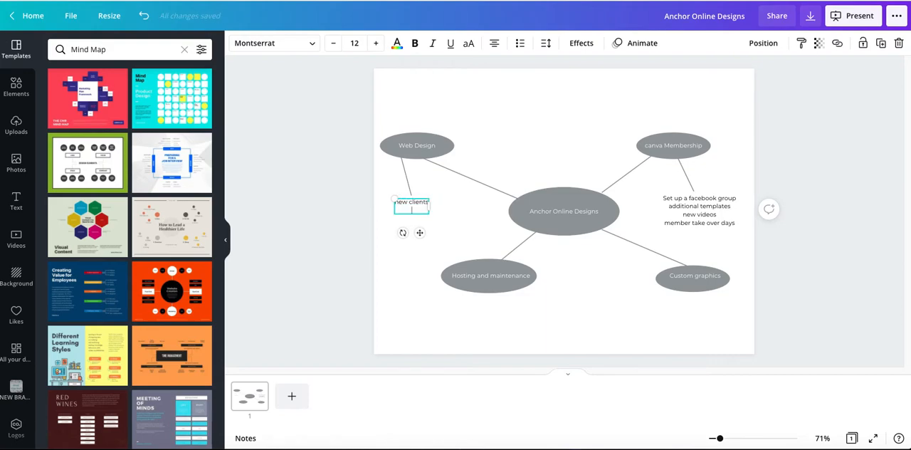
{"action": "type", "text": "makeover of my website"}
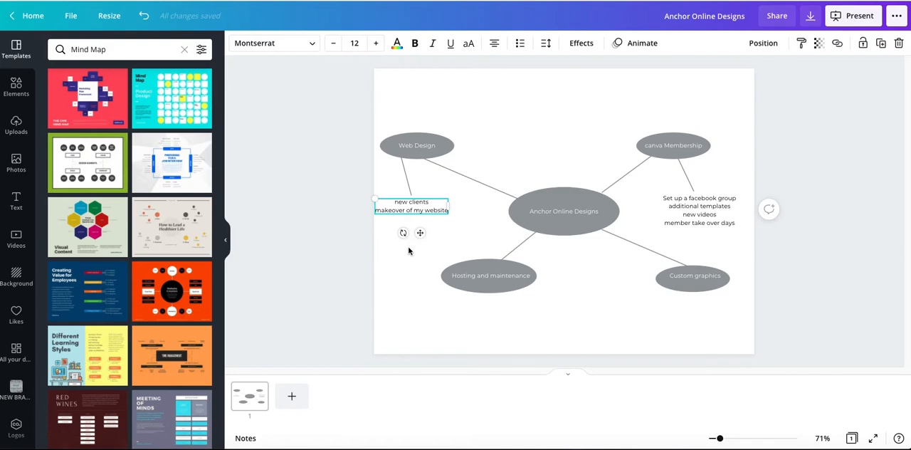
{"action": "left_click", "coordinate": [409, 251]}
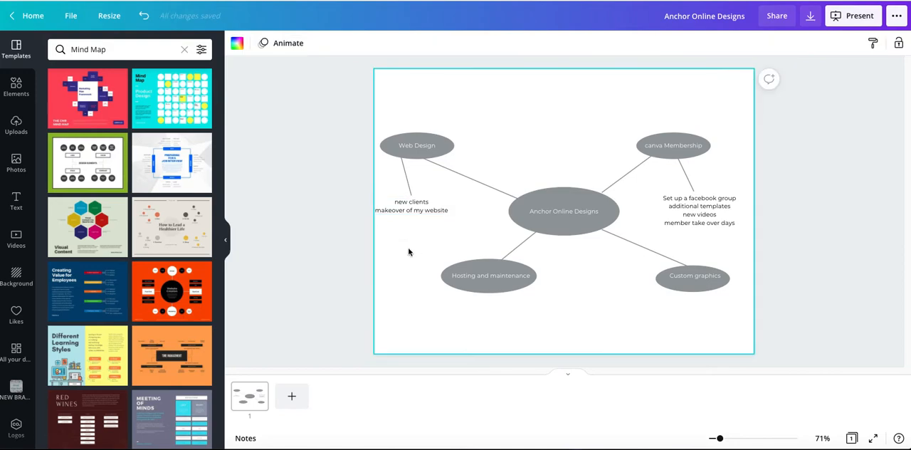
{"action": "left_click", "coordinate": [347, 247]}
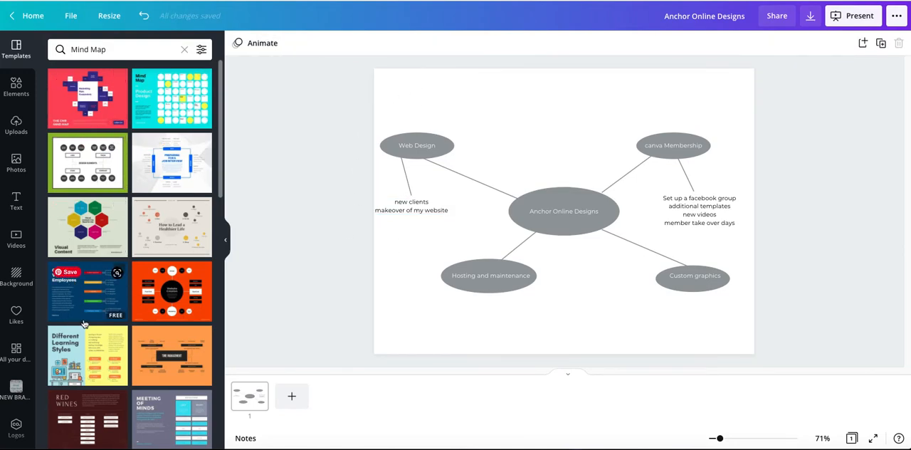
Search the elements for "square" and insert a hollow square frame on the page
{"action": "left_click", "coordinate": [16, 87]}
{"action": "left_click", "coordinate": [86, 49]}
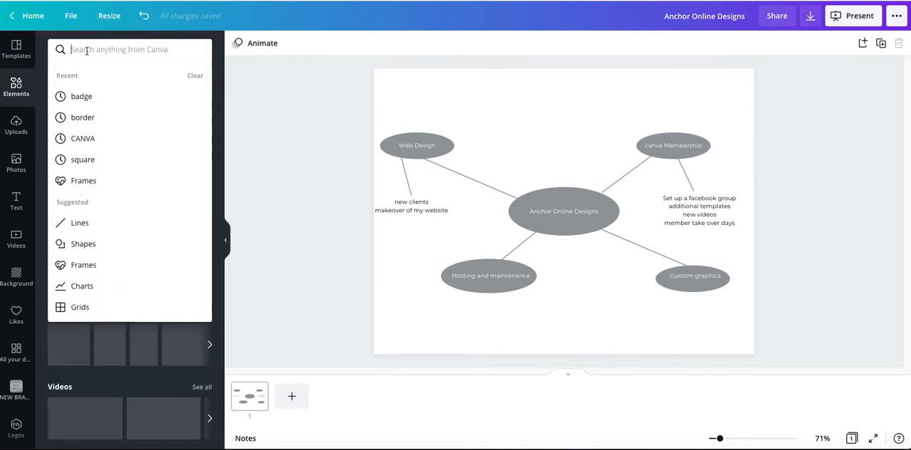
{"action": "type", "text": "square"}
{"action": "key", "text": "Return"}
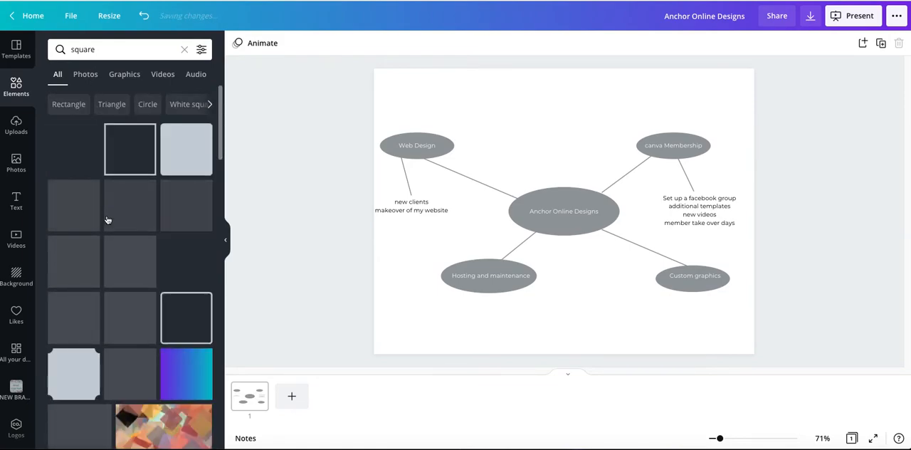
{"action": "left_click", "coordinate": [106, 214]}
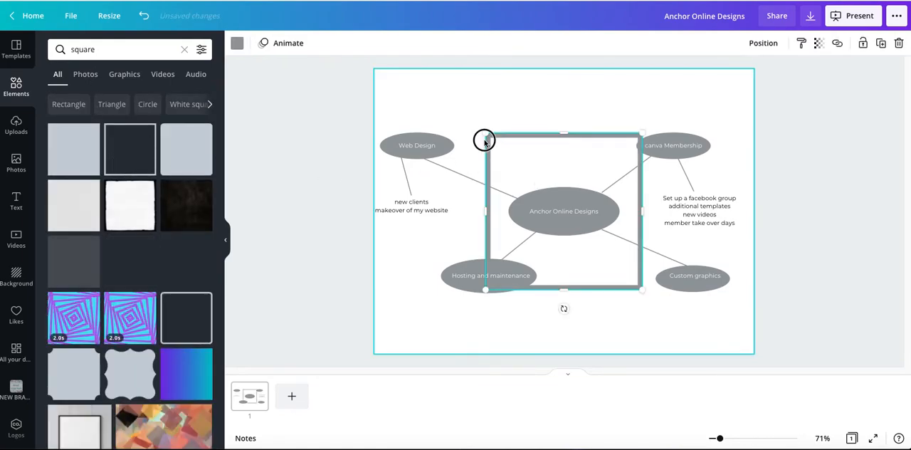
Move and stretch the square frame to border the whole page, and send it to the back
{"action": "left_click_drag", "start_coordinate": [451, 108], "coordinate": [421, 93]}
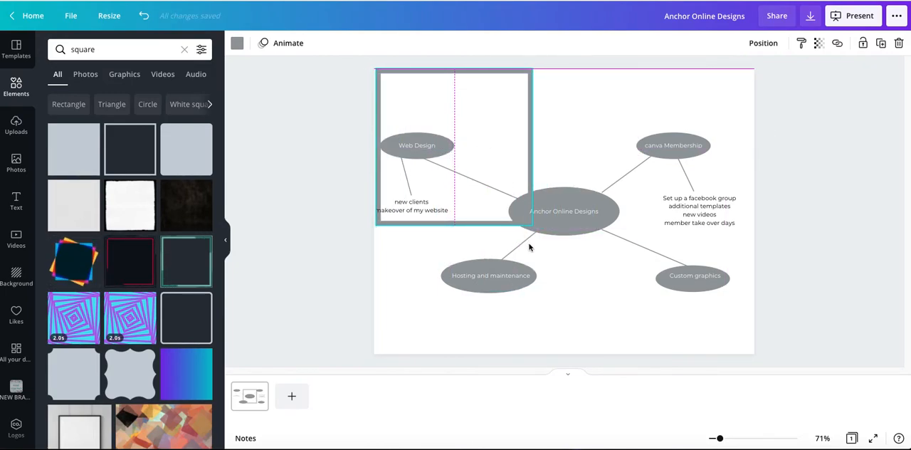
{"action": "left_click_drag", "start_coordinate": [533, 150], "coordinate": [765, 149]}
{"action": "left_click_drag", "start_coordinate": [570, 225], "coordinate": [570, 356]}
{"action": "left_click_drag", "start_coordinate": [374, 210], "coordinate": [370, 211]}
{"action": "left_click", "coordinate": [736, 85]}
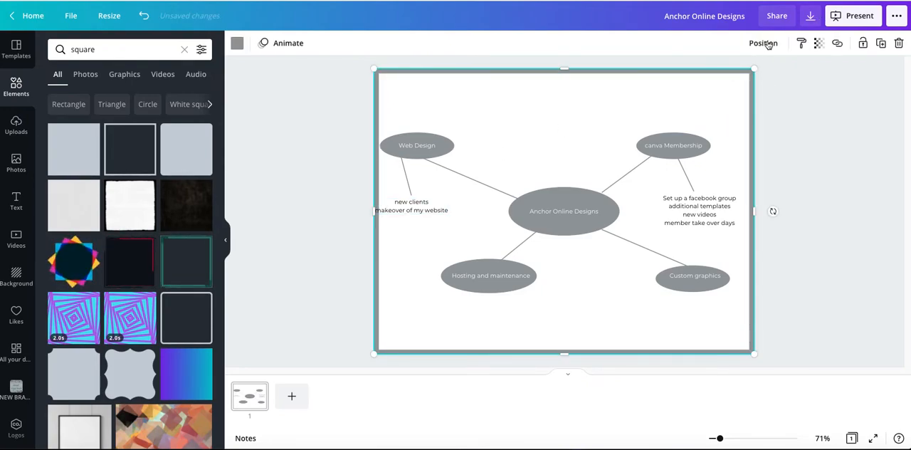
{"action": "left_click", "coordinate": [764, 43]}
{"action": "left_click", "coordinate": [731, 96]}
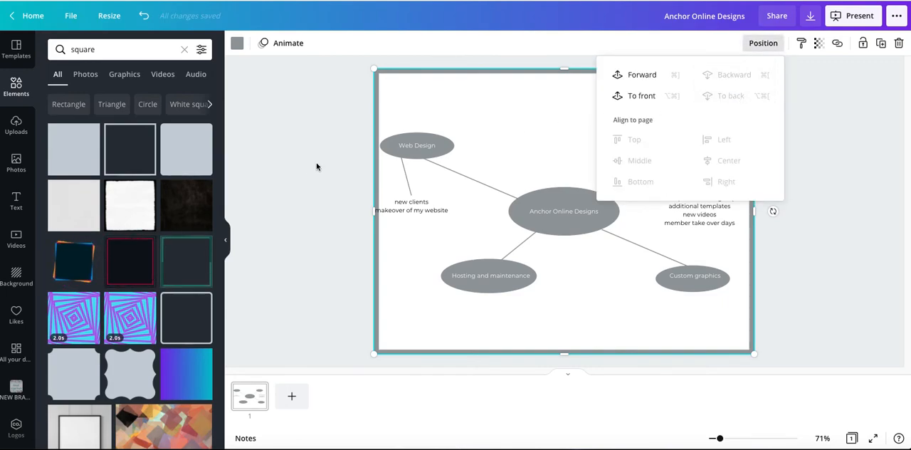
Move the "new clients" text slightly to the right so it sits inside the frame
{"action": "left_click", "coordinate": [425, 236]}
{"action": "left_click_drag", "start_coordinate": [413, 207], "coordinate": [422, 204]}
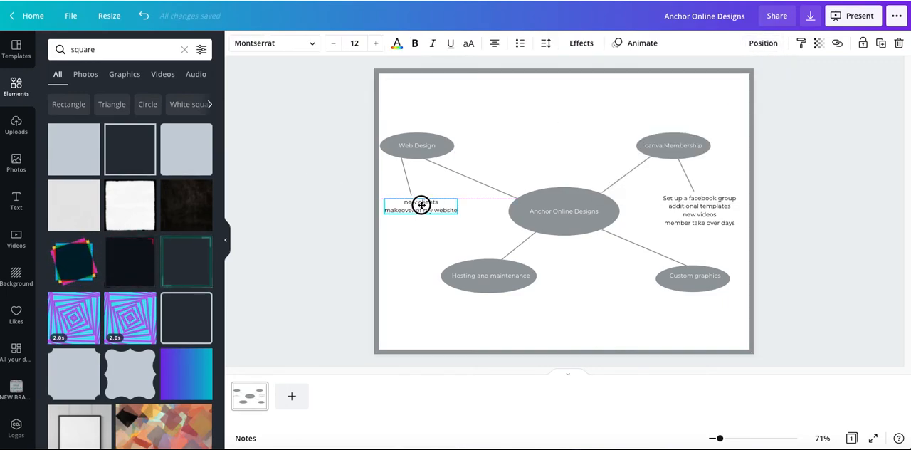
{"action": "left_click", "coordinate": [336, 199]}
Recolour the page border frame with the teal brand colour
{"action": "left_click", "coordinate": [378, 210]}
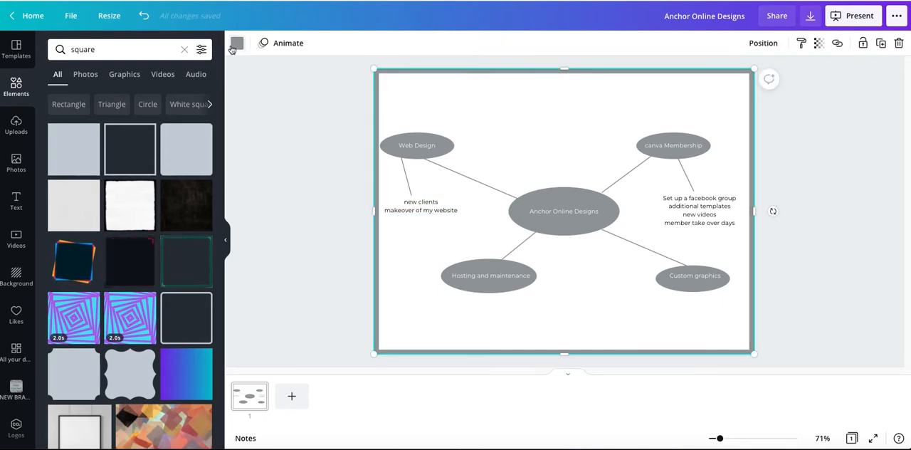
{"action": "left_click", "coordinate": [237, 43]}
{"action": "left_click", "coordinate": [110, 169]}
{"action": "left_click", "coordinate": [302, 249]}
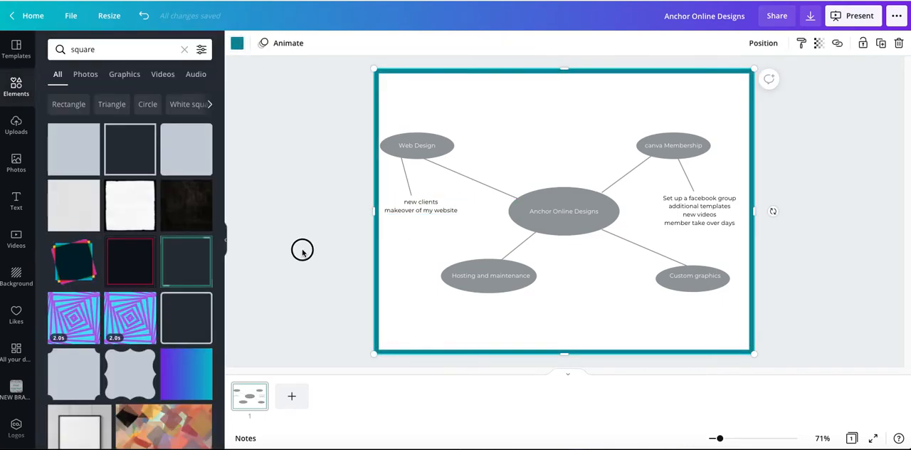
Add a rectangle, tilt it diagonally and enlarge it to cover the right part of the page
{"action": "key", "text": "r"}
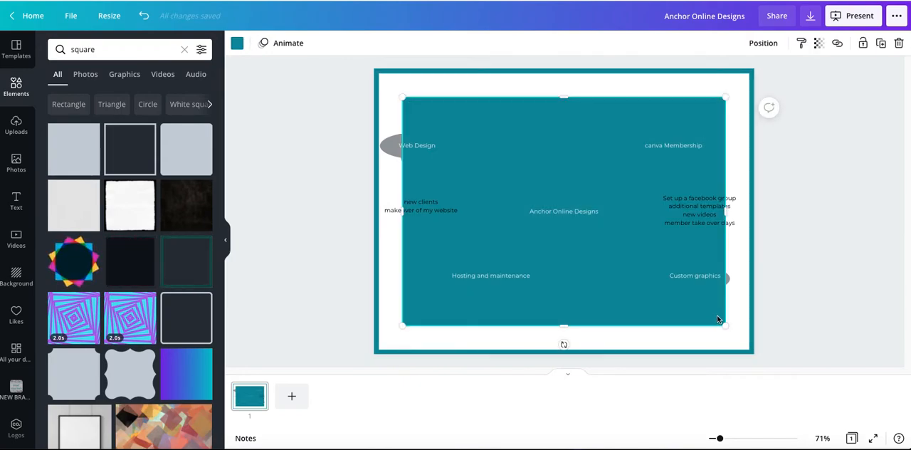
{"action": "left_click_drag", "start_coordinate": [724, 324], "coordinate": [522, 388]}
{"action": "left_click_drag", "start_coordinate": [550, 94], "coordinate": [610, 84]}
{"action": "left_click_drag", "start_coordinate": [692, 211], "coordinate": [702, 245]}
{"action": "left_click_drag", "start_coordinate": [665, 189], "coordinate": [667, 185]}
{"action": "left_click_drag", "start_coordinate": [676, 77], "coordinate": [692, 40]}
{"action": "left_click_drag", "start_coordinate": [564, 347], "coordinate": [531, 428]}
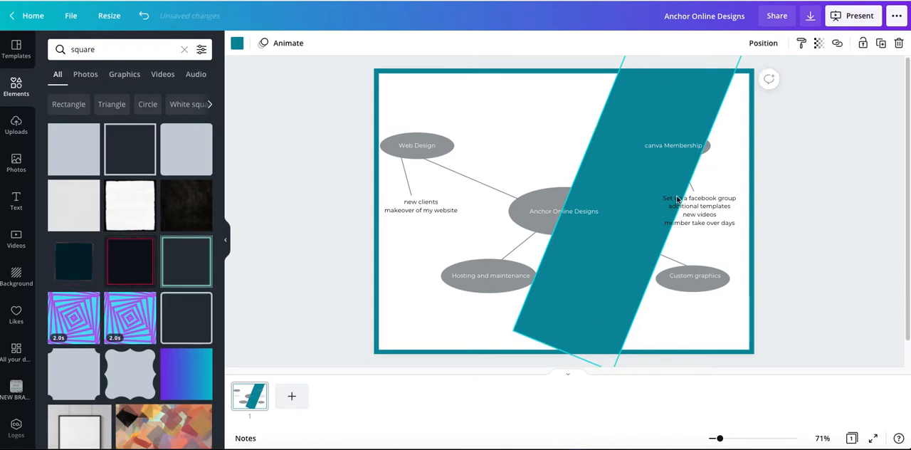
{"action": "left_click_drag", "start_coordinate": [677, 211], "coordinate": [860, 289]}
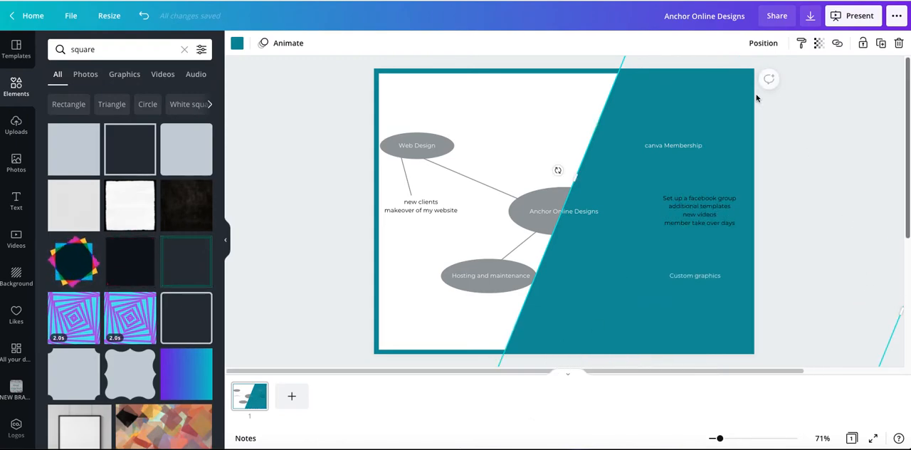
Recolour the diagonal rectangle with the pale mint-green brand colour and send it to the back, behind the mind map
{"action": "left_click", "coordinate": [237, 43]}
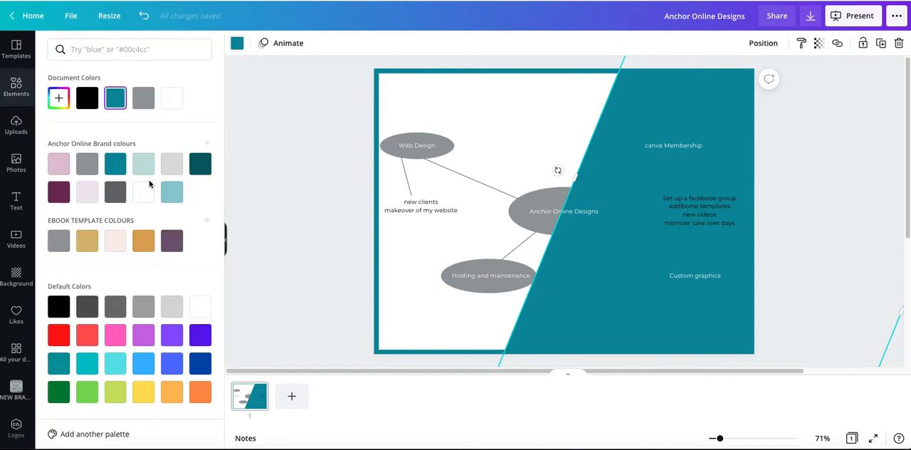
{"action": "left_click", "coordinate": [143, 163]}
{"action": "left_click", "coordinate": [764, 43]}
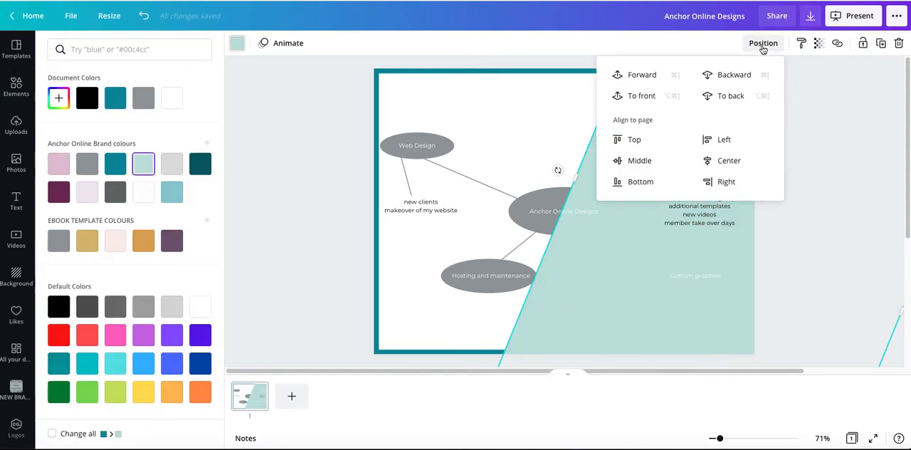
{"action": "left_click", "coordinate": [737, 95]}
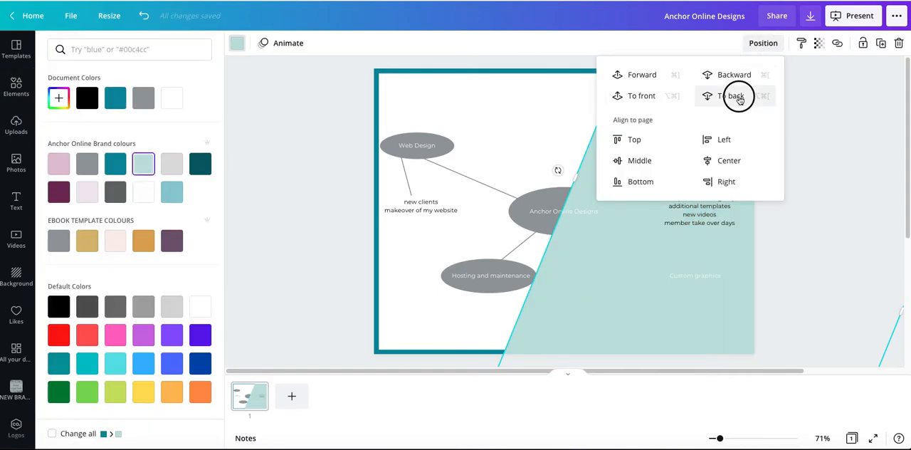
{"action": "left_click", "coordinate": [270, 174]}
{"action": "left_click", "coordinate": [288, 207]}
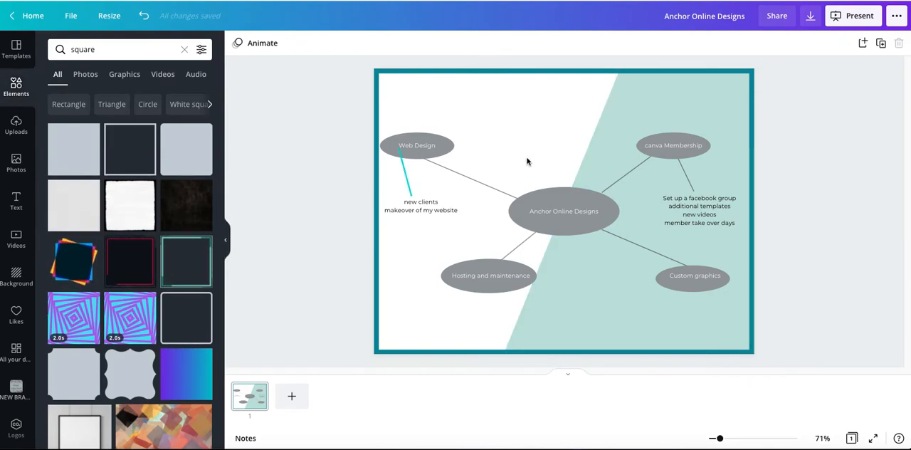
{"action": "left_click", "coordinate": [612, 154]}
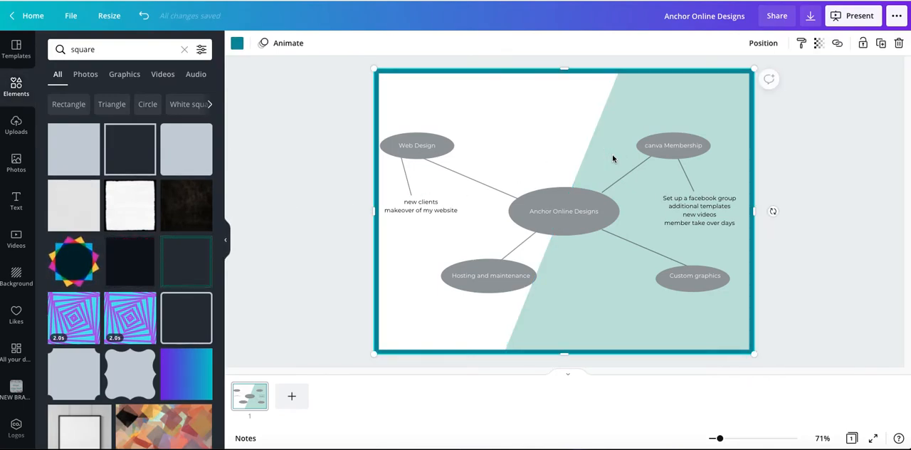
{"action": "left_click", "coordinate": [330, 214]}
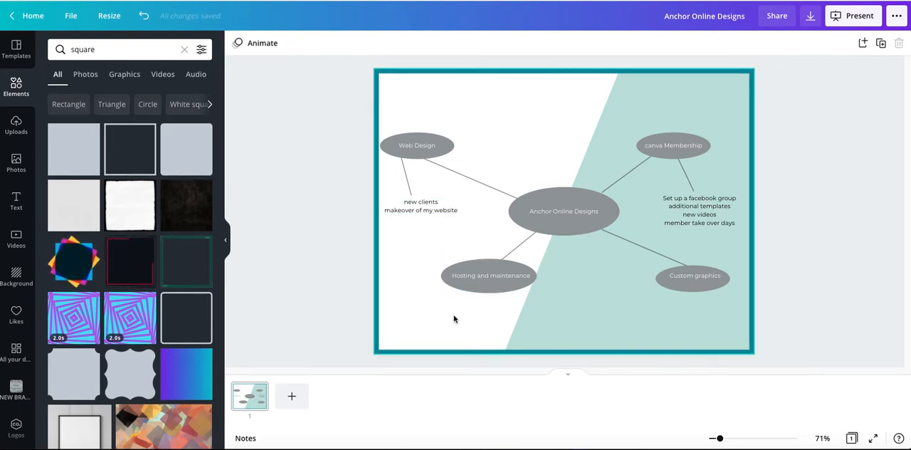
Add a text box reading "My Business mind Map" to the page
{"action": "left_click", "coordinate": [530, 128]}
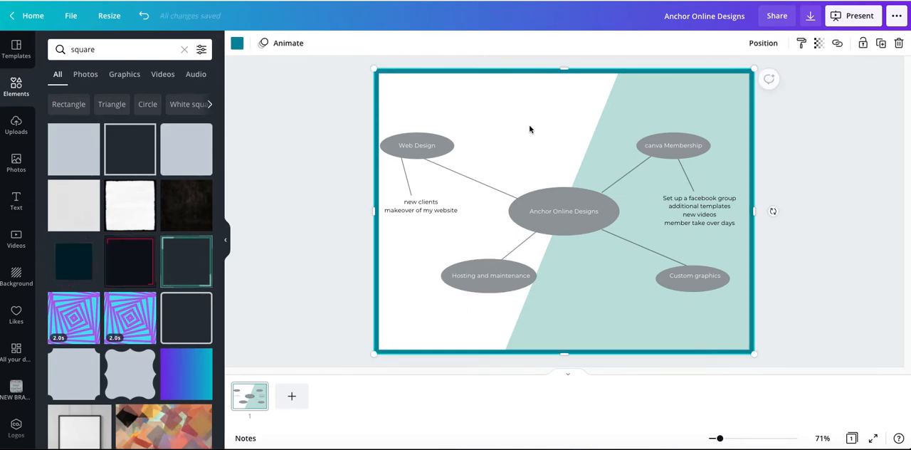
{"action": "key", "text": "t"}
{"action": "type", "text": "Anchor Online Designs"}
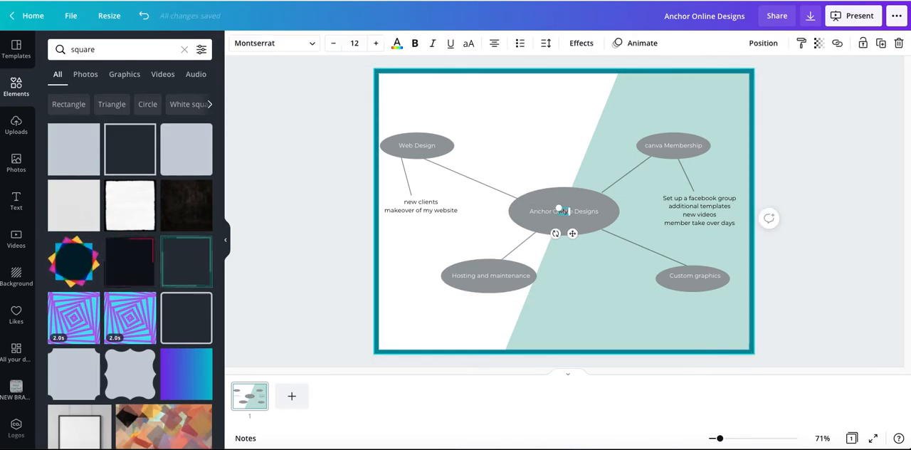
{"action": "type", "text": "ind Map"}
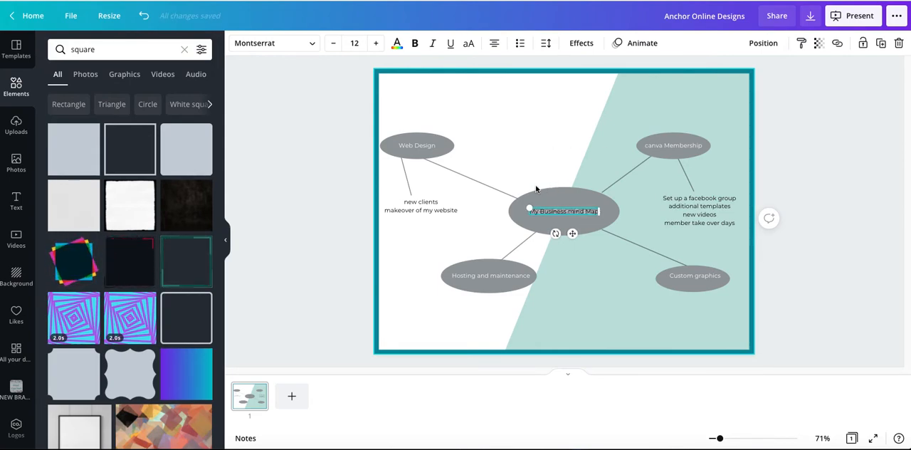
{"action": "left_click", "coordinate": [518, 197]}
Enlarge the "My Business mind Map" text to about size 37.7 and centre it as a heading above the mind map
{"action": "left_click_drag", "start_coordinate": [561, 210], "coordinate": [724, 128]}
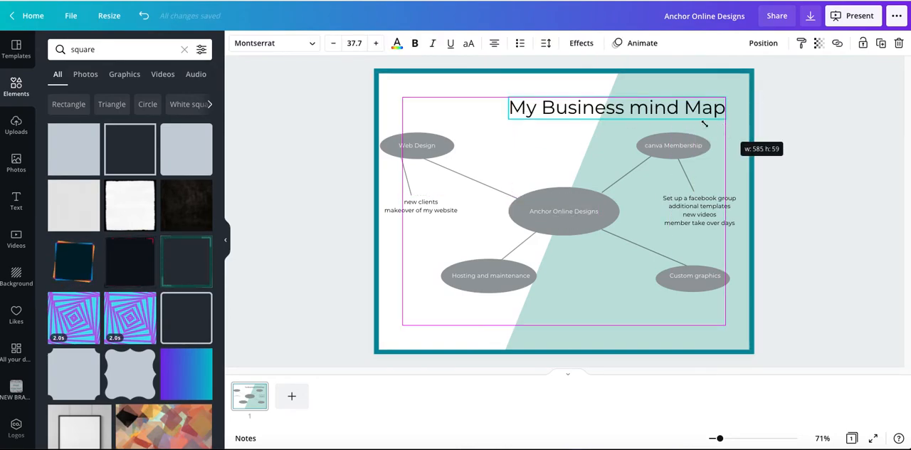
{"action": "left_click_drag", "start_coordinate": [629, 106], "coordinate": [598, 103]}
{"action": "left_click", "coordinate": [313, 183]}
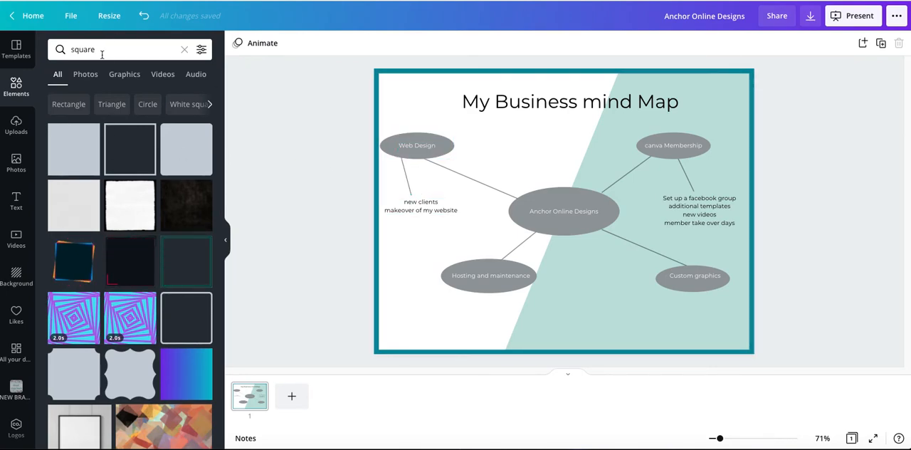
Search the elements for "arrow" and browse the arrow graphics
{"action": "left_click_drag", "start_coordinate": [102, 54], "coordinate": [51, 47]}
{"action": "type", "text": "arrow"}
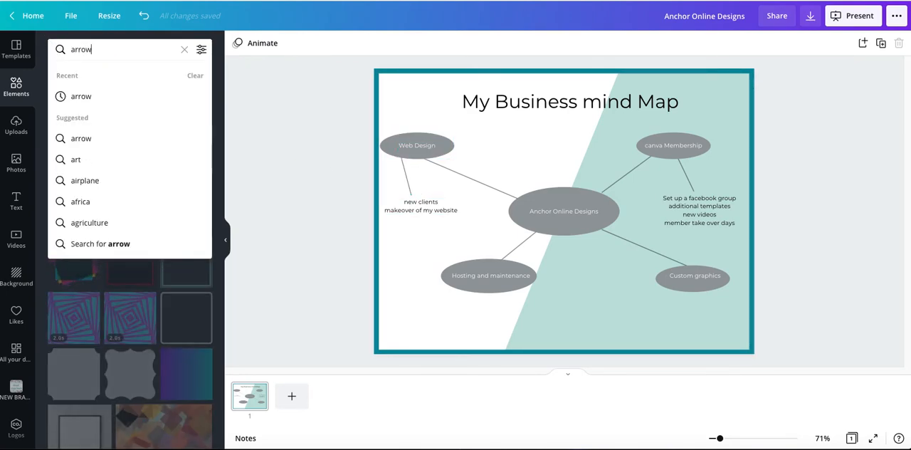
{"action": "key", "text": "Return"}
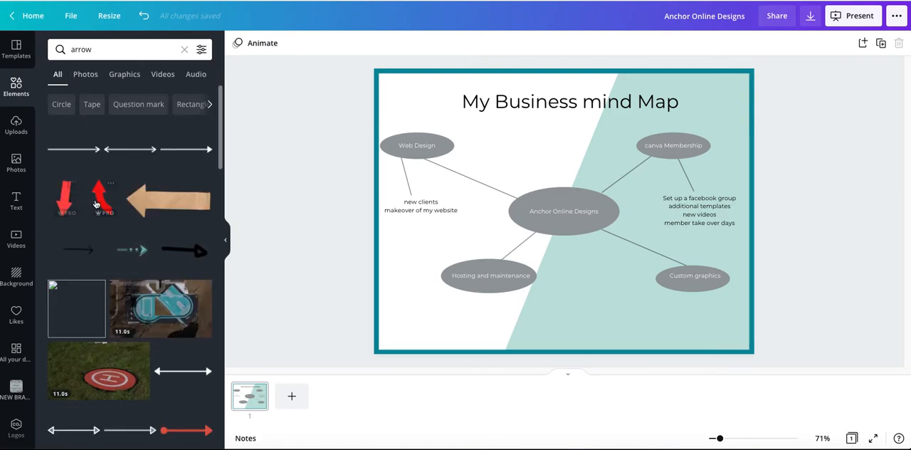
{"action": "scroll", "coordinate": [131, 272], "scroll_direction": "down", "scroll_amount": 15}
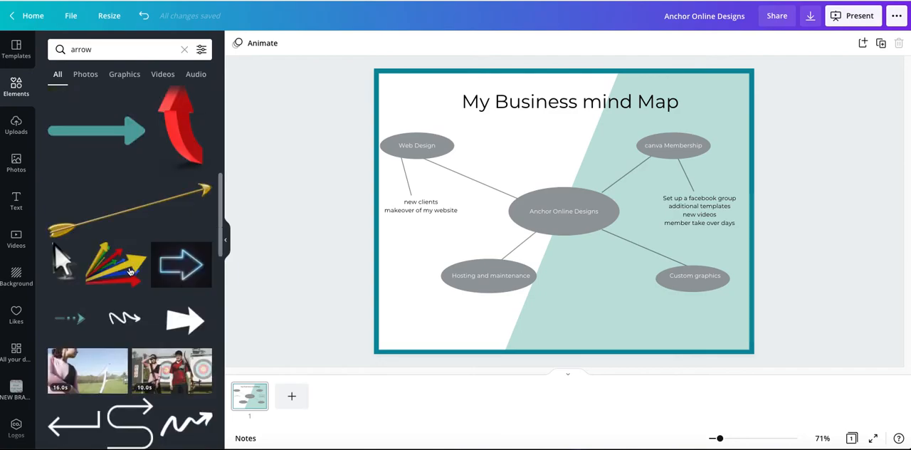
{"action": "scroll", "coordinate": [111, 314], "scroll_direction": "down", "scroll_amount": 10}
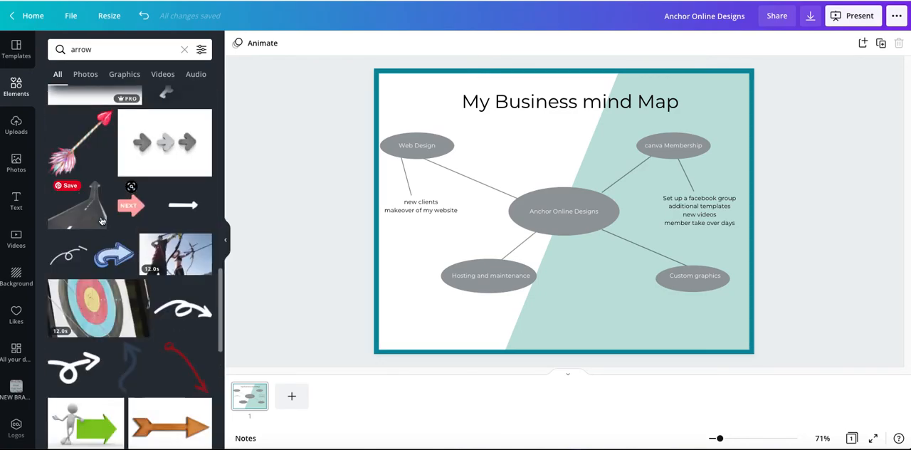